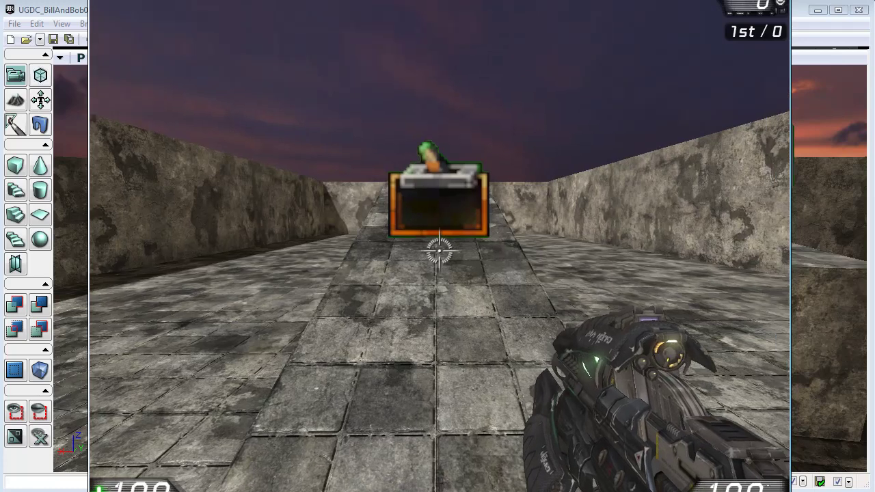
Playtest the level by approaching the trigger, shooting the spawned robot and moving around the arena, and end the play session.
{"action": "key", "text": "w"}
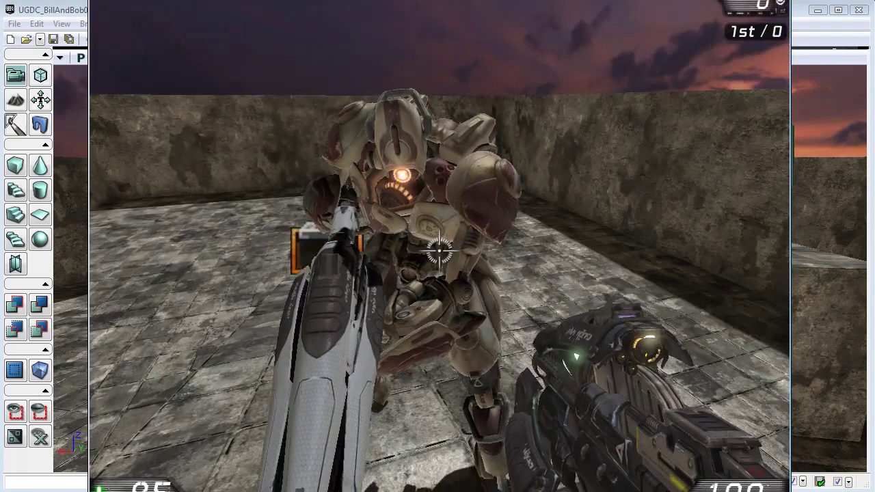
{"action": "left_click", "coordinate": [439, 251]}
{"action": "left_click", "coordinate": [439, 251]}
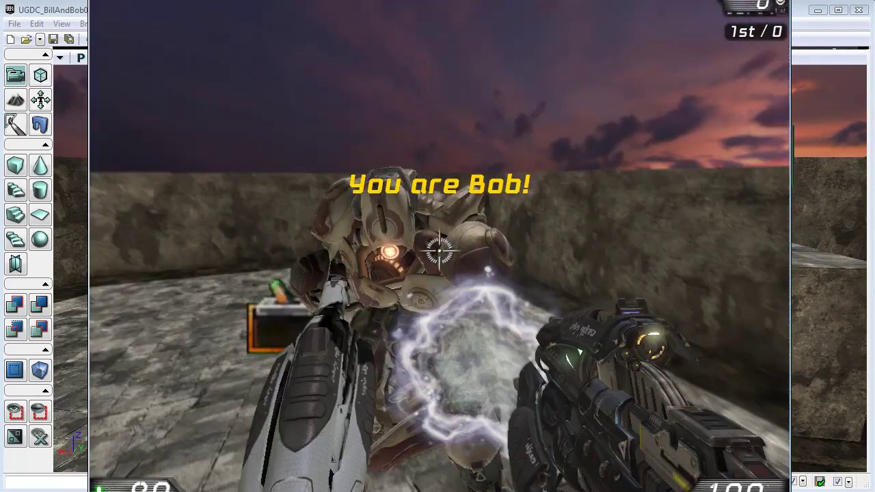
{"action": "left_click", "coordinate": [438, 251]}
{"action": "left_click", "coordinate": [439, 251]}
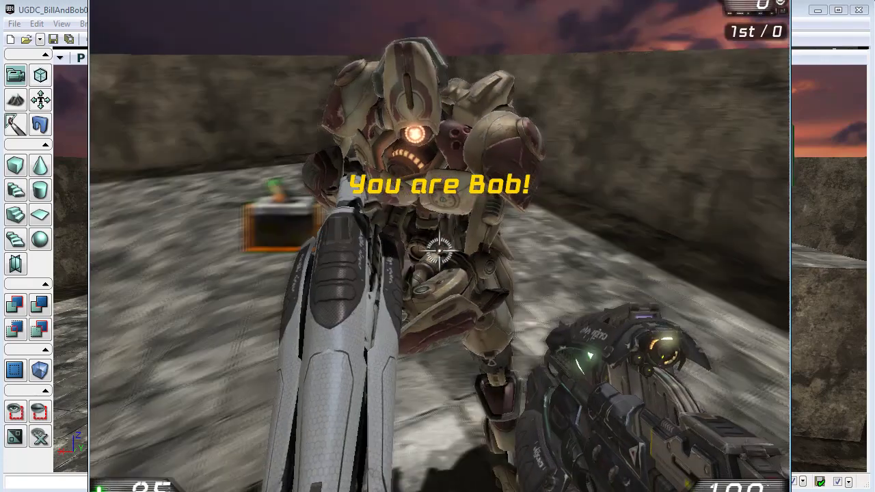
{"action": "key", "text": "a"}
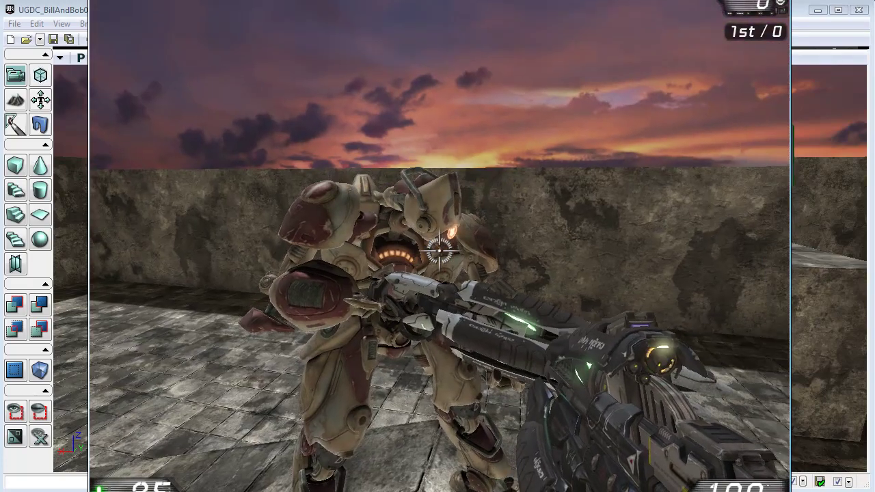
{"action": "key", "text": "s"}
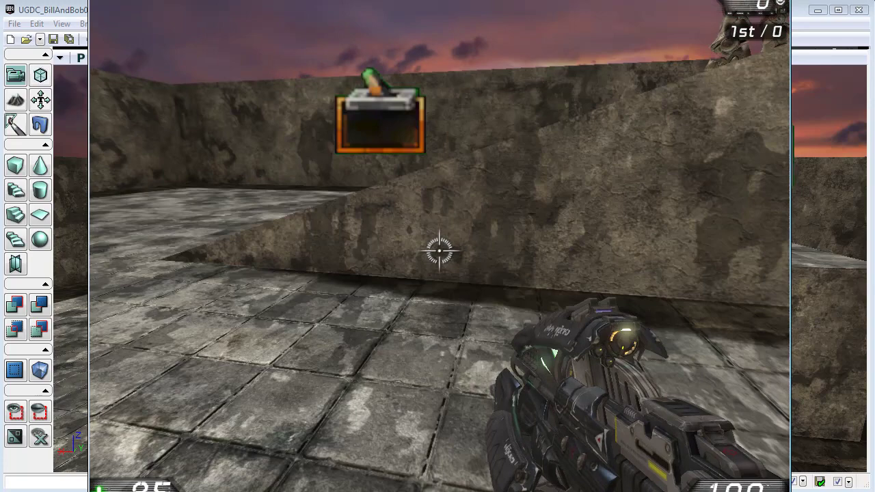
{"action": "key", "text": "grave"}
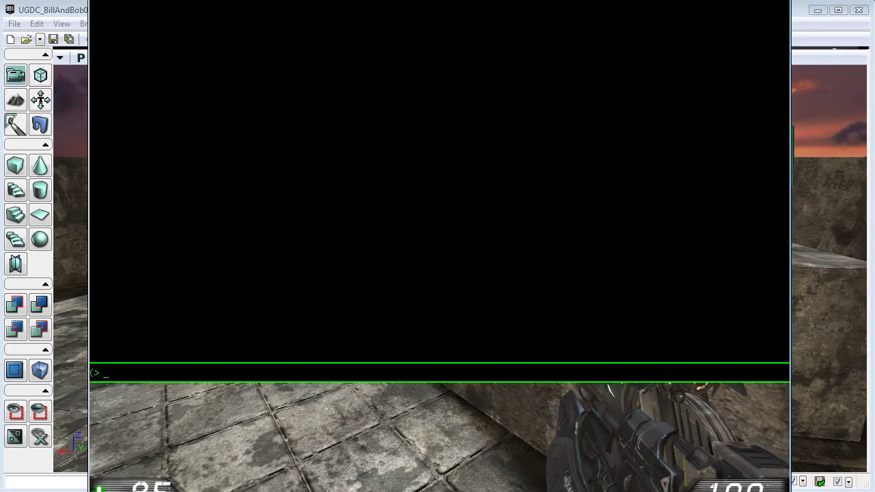
{"action": "key", "text": "Escape"}
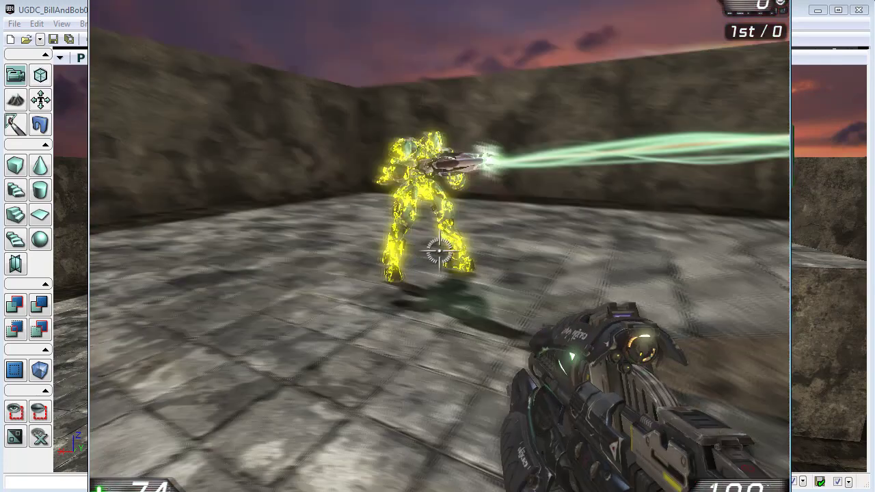
{"action": "key", "text": "w"}
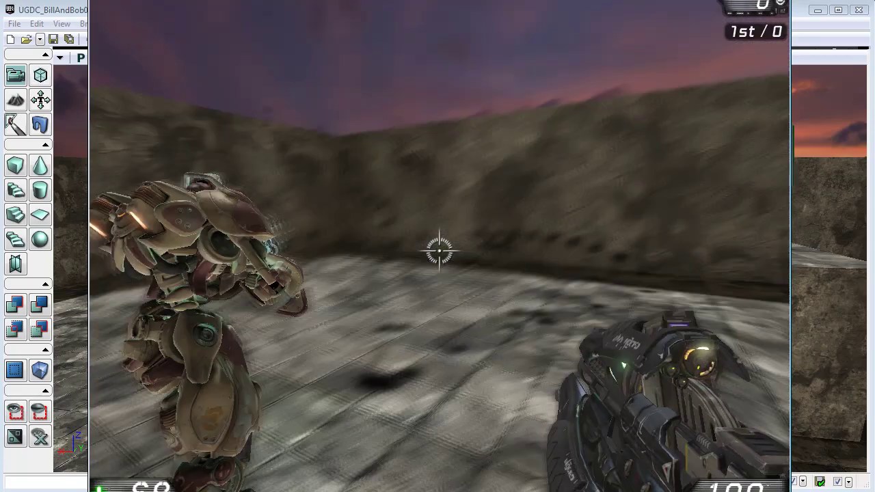
{"action": "key", "text": "s"}
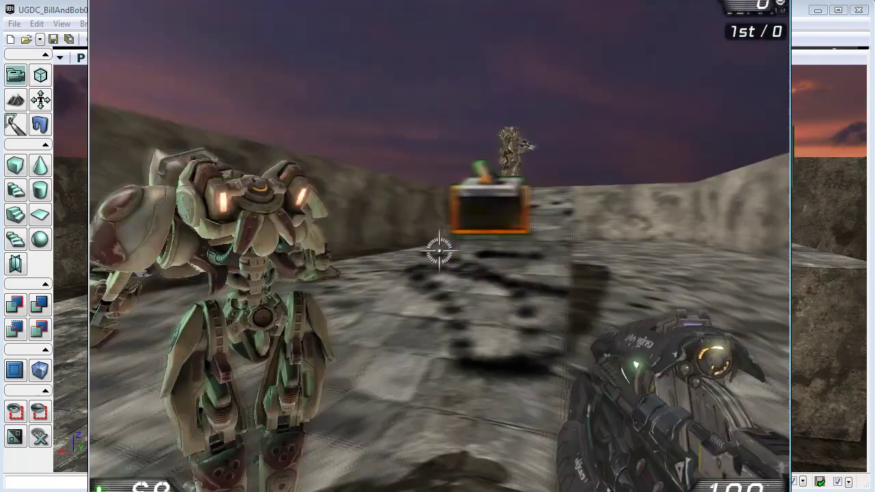
{"action": "key", "text": "w"}
{"action": "key", "text": "Escape"}
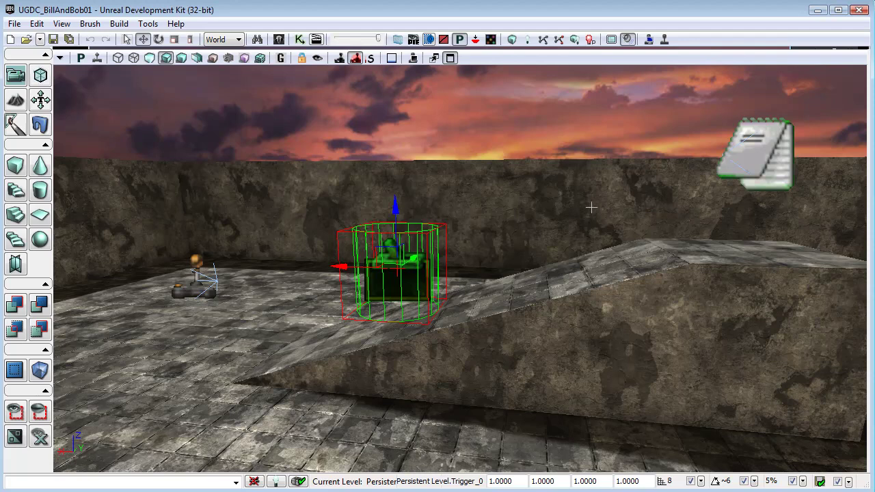
Open Kismet and review the main sequence from the Trigger_0 touch event to the Open Scene and Close Scene actions.
{"action": "left_click", "coordinate": [302, 58]}
{"action": "mouse_move", "coordinate": [363, 251]}
{"action": "left_mouse_down"}
{"action": "mouse_move", "coordinate": [399, 252]}
{"action": "mouse_move", "coordinate": [333, 253]}
{"action": "mouse_move", "coordinate": [412, 247]}
{"action": "mouse_move", "coordinate": [358, 244]}
{"action": "left_mouse_up"}
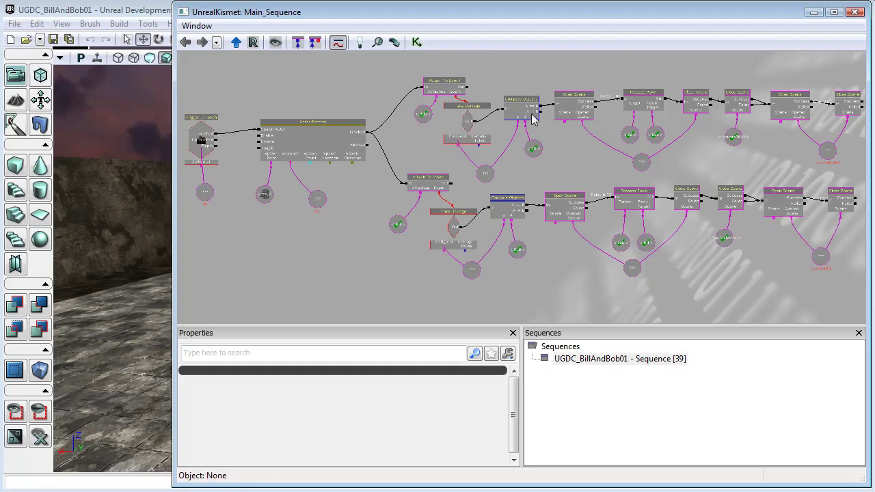
{"action": "left_click_drag", "start_coordinate": [774, 160], "coordinate": [494, 136]}
{"action": "left_click_drag", "start_coordinate": [618, 171], "coordinate": [663, 168]}
{"action": "scroll", "coordinate": [660, 166], "scroll_direction": "up", "scroll_amount": 3}
{"action": "left_click_drag", "start_coordinate": [751, 154], "coordinate": [759, 188]}
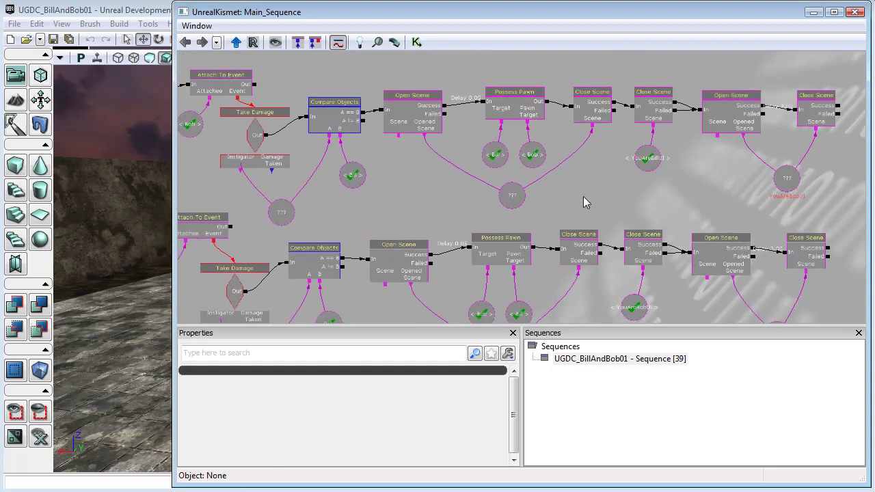
{"action": "left_click_drag", "start_coordinate": [582, 197], "coordinate": [874, 182]}
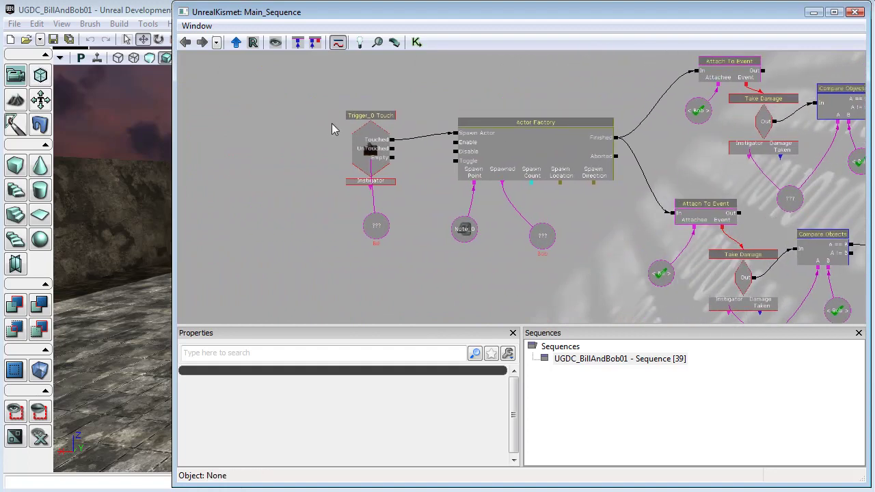
Shift the Trigger_0 Touch event, Actor Factory and their variables left to make room before the Attach To Event nodes.
{"action": "left_click_drag", "start_coordinate": [296, 104], "coordinate": [569, 265], "text": "ctrl+alt"}
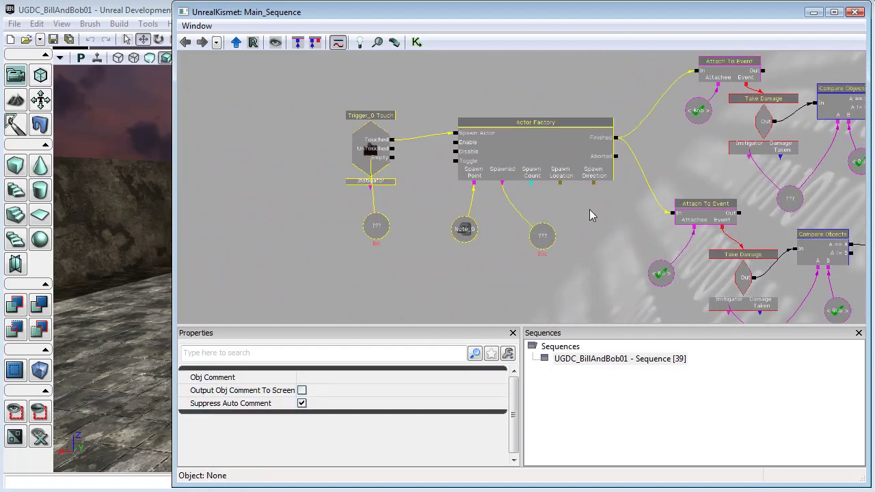
{"action": "left_click_drag", "start_coordinate": [560, 145], "coordinate": [424, 147]}
{"action": "left_click", "coordinate": [632, 156]}
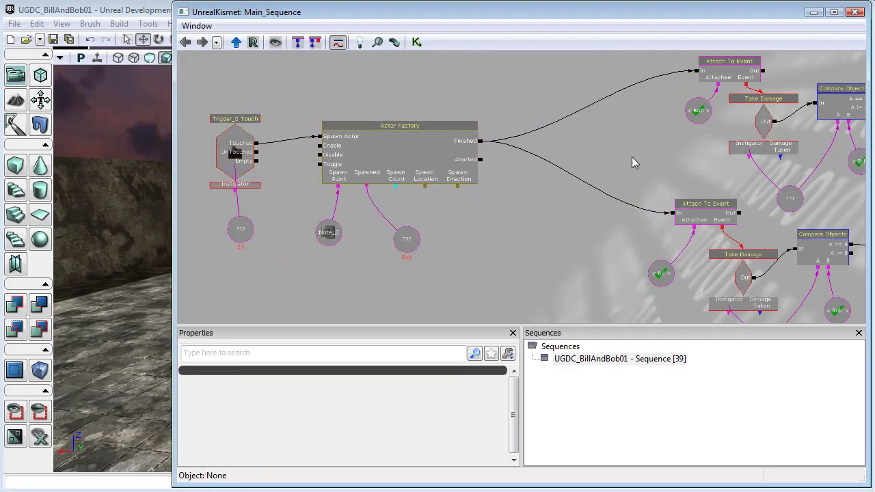
Add a Set Material action between the Actor Factory and the upper Attach To Event node.
{"action": "left_click_drag", "start_coordinate": [665, 163], "coordinate": [576, 169]}
{"action": "right_click", "coordinate": [493, 86]}
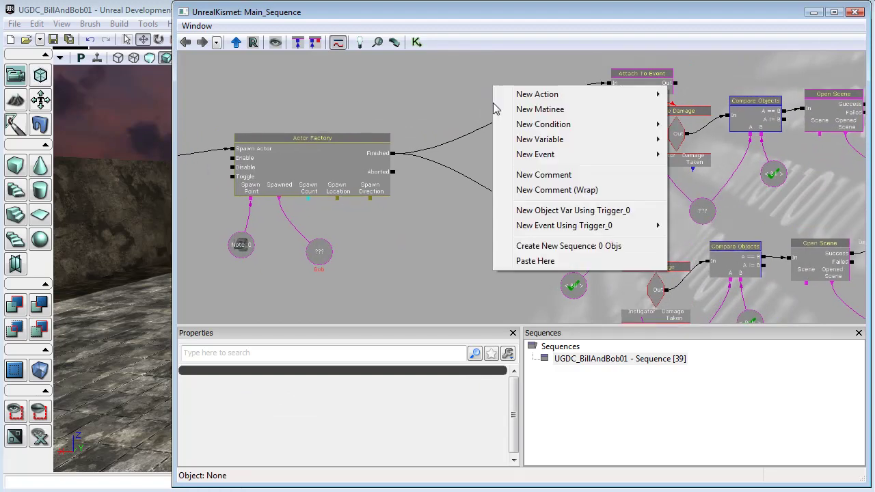
{"action": "mouse_move", "coordinate": [559, 97]}
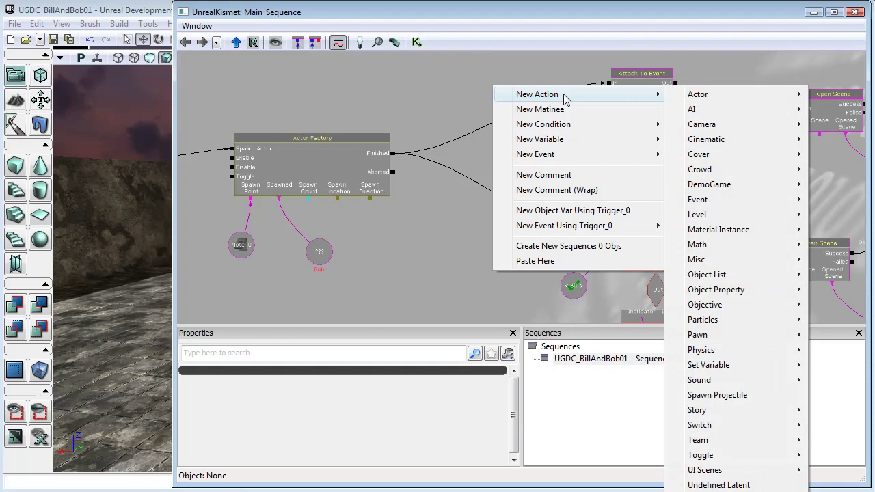
{"action": "mouse_move", "coordinate": [734, 103]}
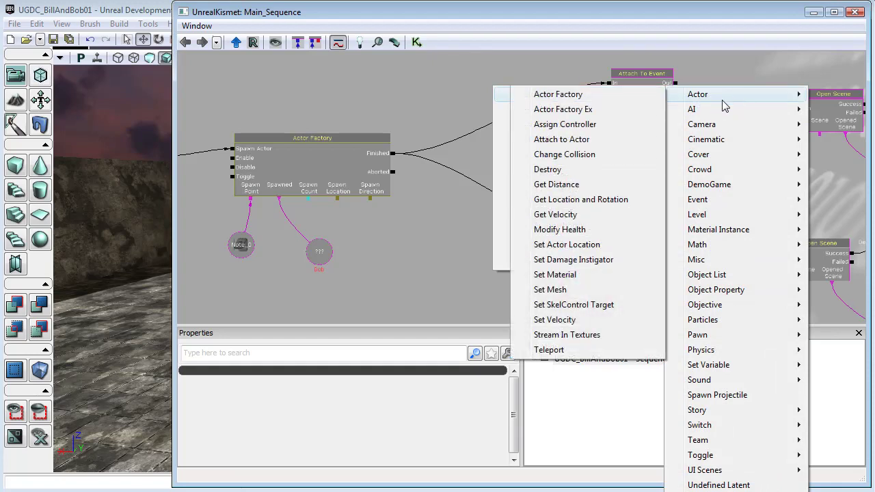
{"action": "left_click", "coordinate": [569, 275]}
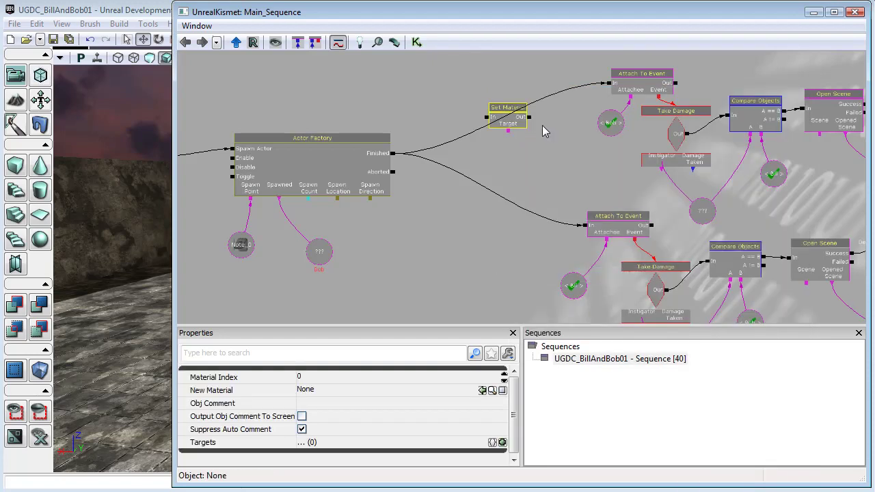
Reroute the Actor Factory's Finished output through Set Material into the upper Attach To Event, replacing the direct link.
{"action": "left_click", "coordinate": [609, 83], "text": "alt"}
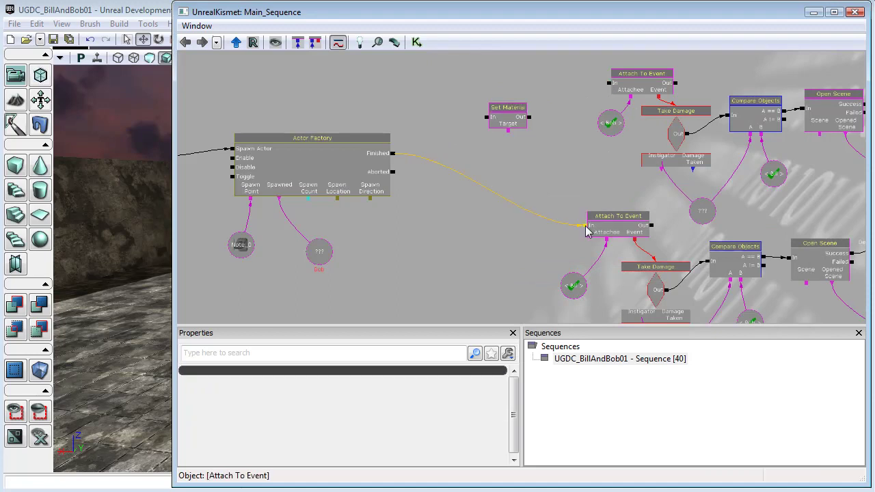
{"action": "left_click_drag", "start_coordinate": [538, 117], "coordinate": [608, 82]}
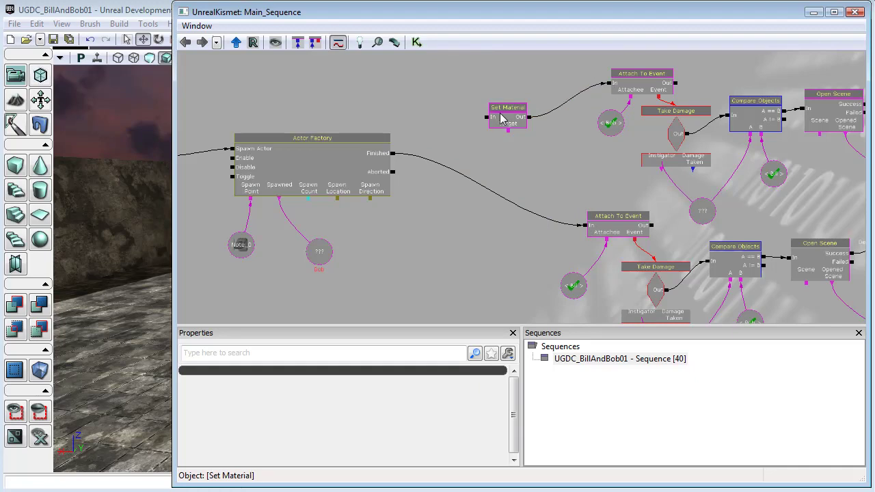
{"action": "left_click_drag", "start_coordinate": [488, 120], "coordinate": [394, 155]}
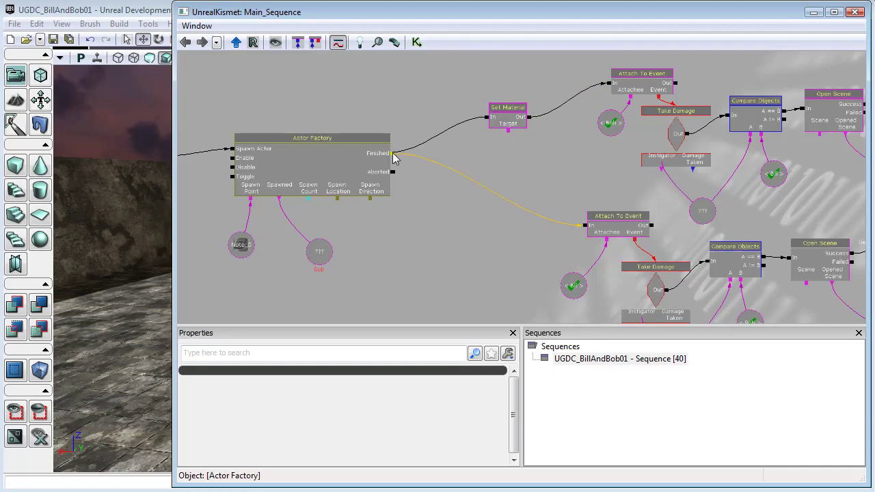
{"action": "left_click", "coordinate": [503, 112]}
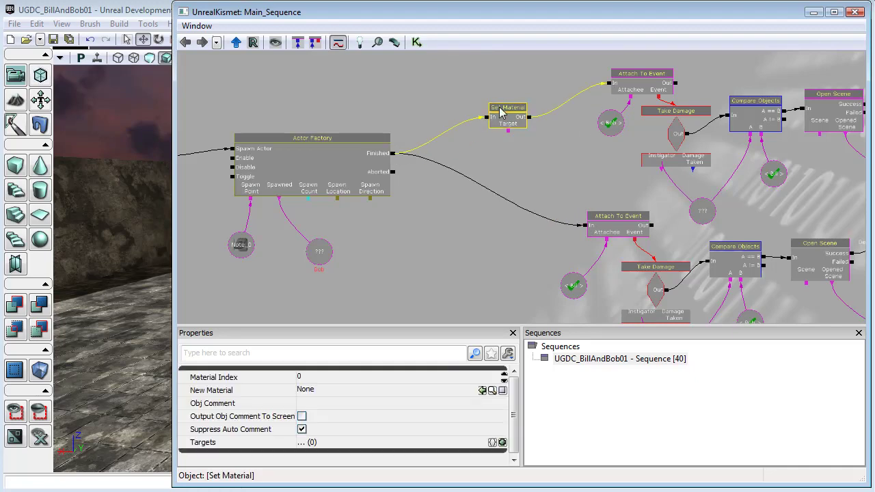
Duplicate the Bob named variable, connect the copy to Set Material's Target, and show the Set Material properties.
{"action": "left_click", "coordinate": [611, 122]}
{"action": "key", "text": "ctrl+v"}
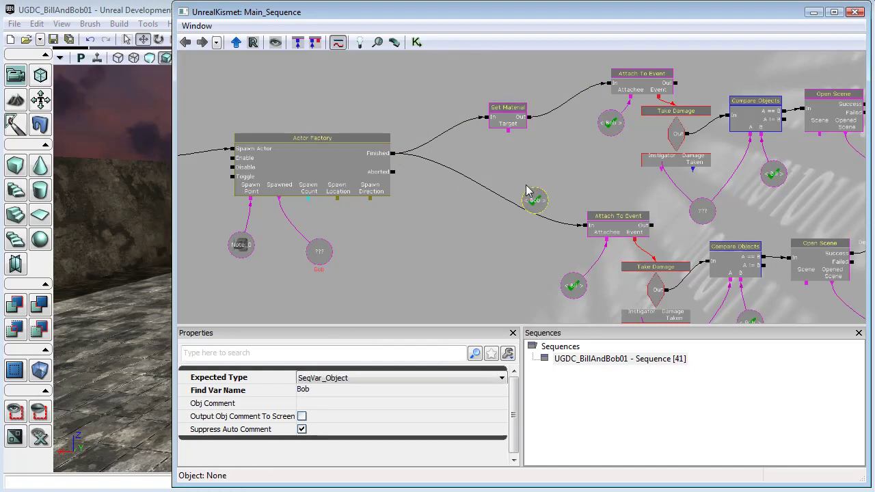
{"action": "left_click_drag", "start_coordinate": [534, 199], "coordinate": [516, 144], "text": "ctrl"}
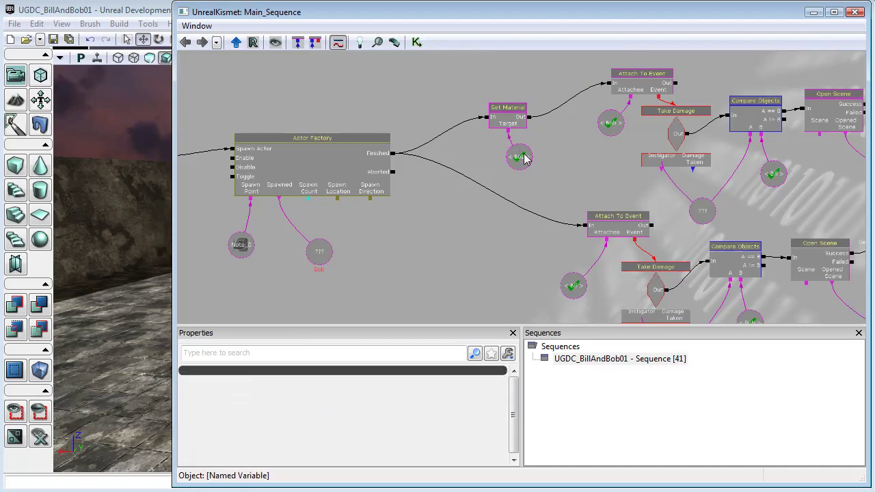
{"action": "left_click", "coordinate": [516, 117]}
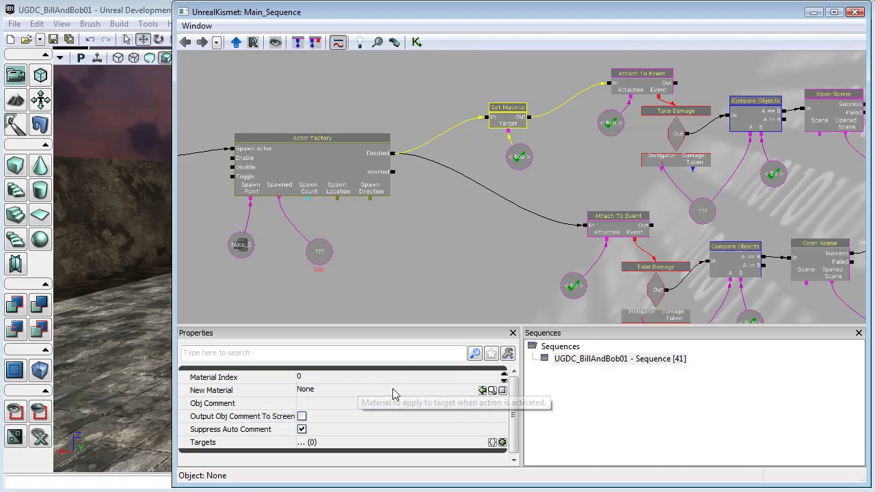
Close Kismet and search the Content Browser for "corr" among the constant material instances.
{"action": "left_click", "coordinate": [856, 13]}
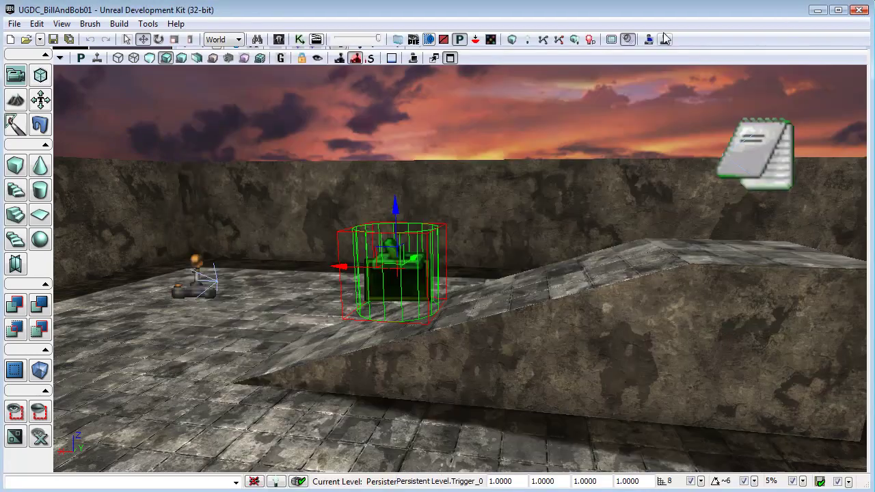
{"action": "left_click", "coordinate": [279, 39]}
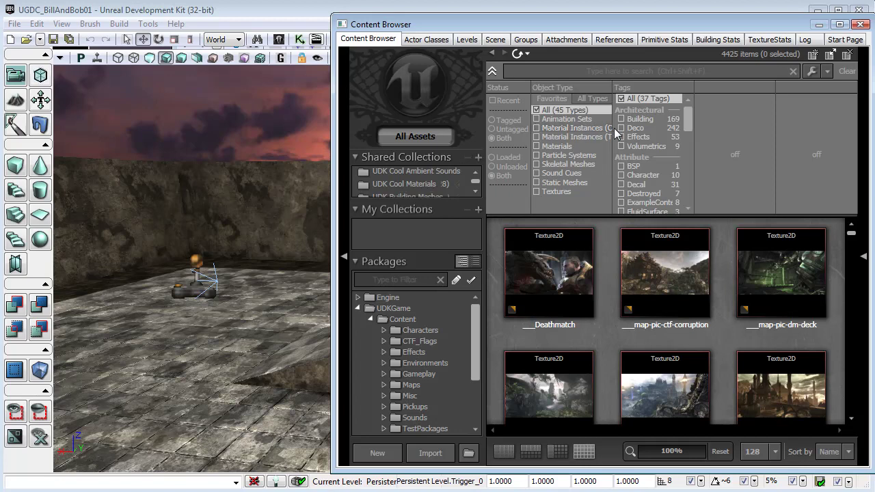
{"action": "left_click", "coordinate": [576, 129]}
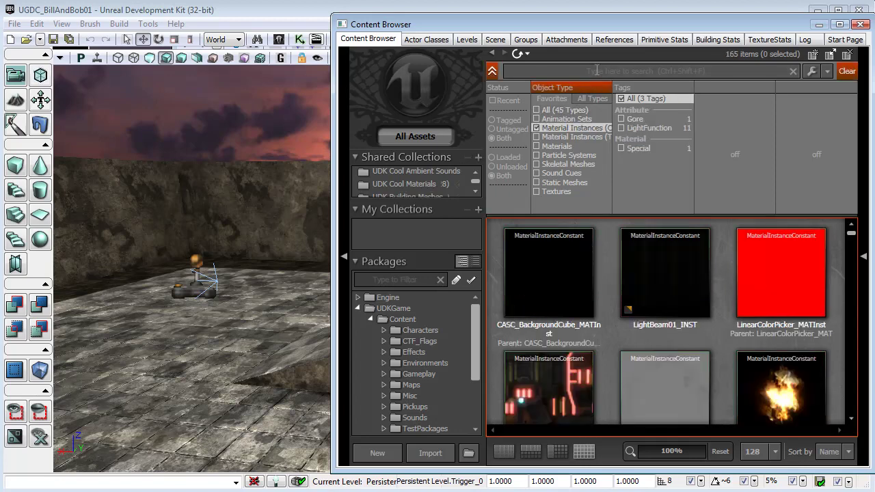
{"action": "left_click", "coordinate": [595, 72]}
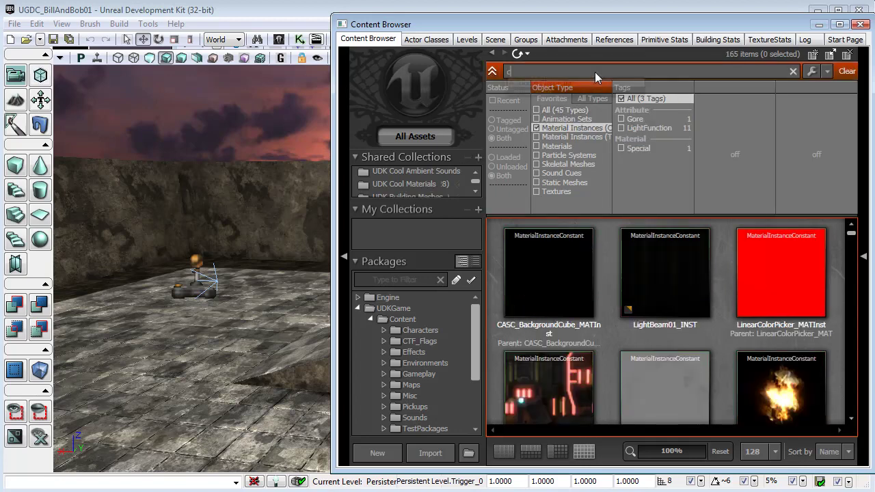
{"action": "type", "text": "corr"}
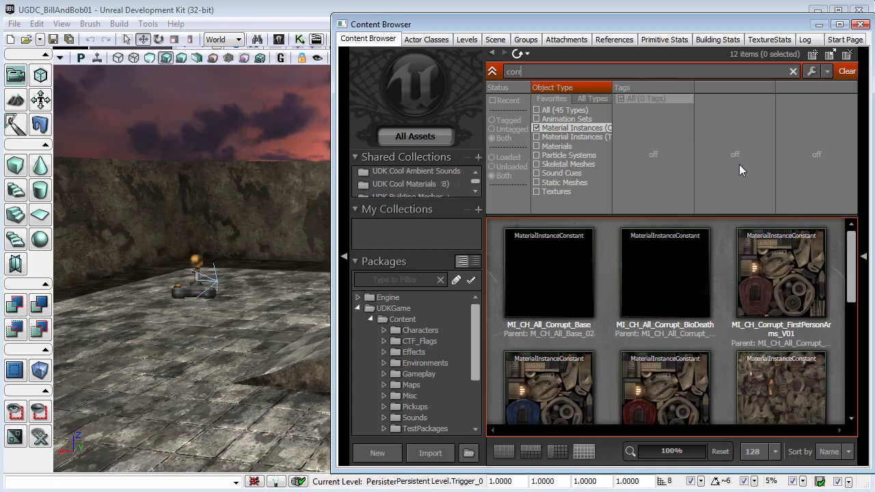
Select the MI_CH_Corrupt_MBody01_VRed material instance and close the Content Browser.
{"action": "left_click_drag", "start_coordinate": [853, 250], "coordinate": [861, 292]}
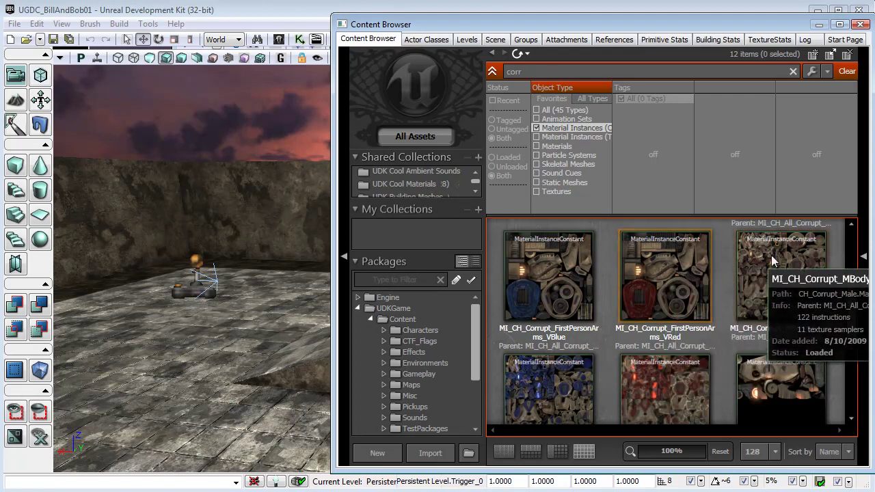
{"action": "left_click_drag", "start_coordinate": [849, 296], "coordinate": [851, 309]}
{"action": "left_click", "coordinate": [668, 374]}
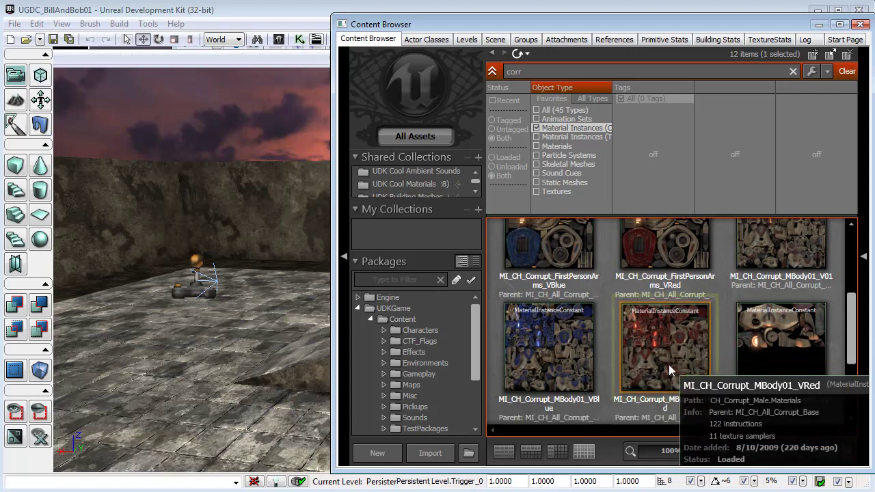
{"action": "mouse_move", "coordinate": [684, 336]}
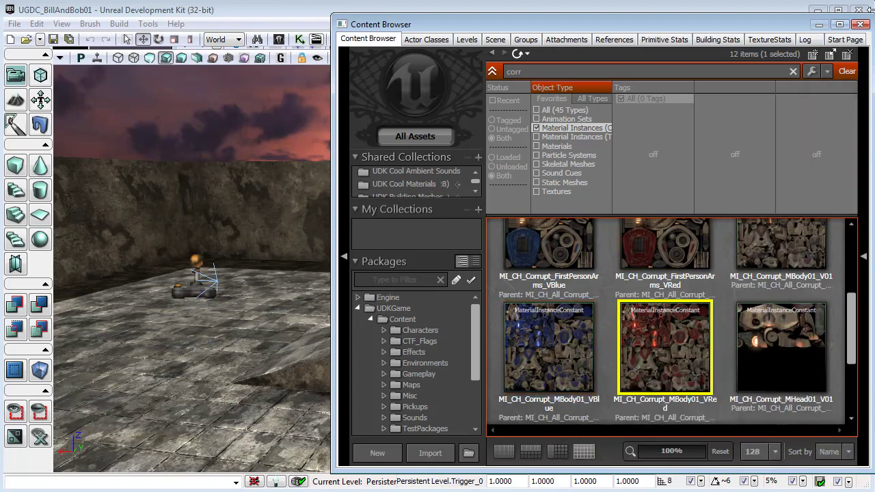
{"action": "left_click", "coordinate": [858, 24]}
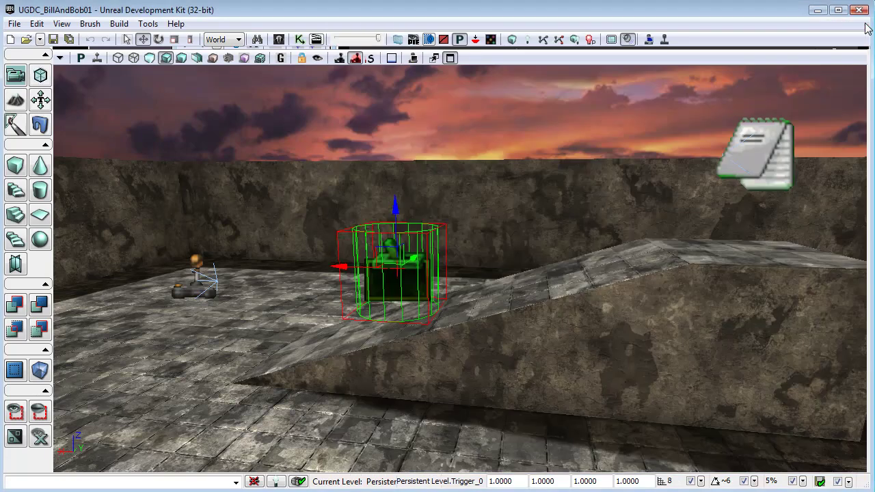
Assign the selected MI_CH_Corrupt_MBody01_VRed material as the New Material of the Set Material action in Kismet, and close Kismet.
{"action": "left_click", "coordinate": [300, 40]}
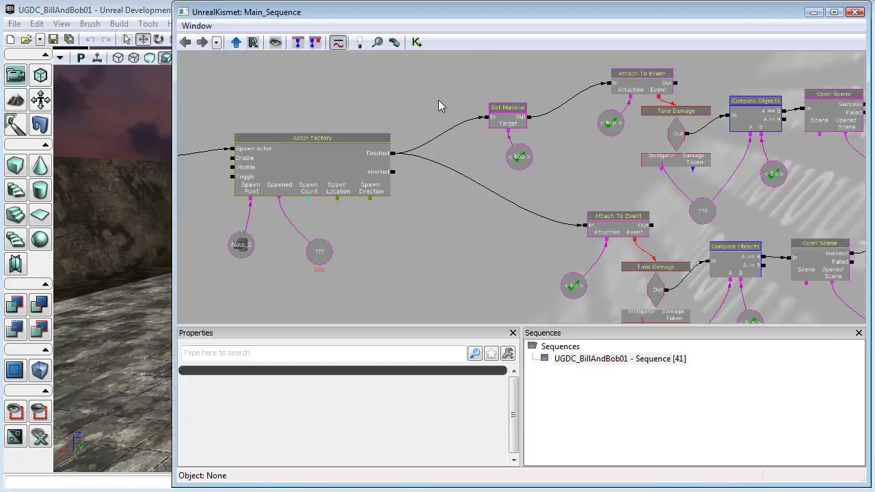
{"action": "left_click", "coordinate": [508, 118]}
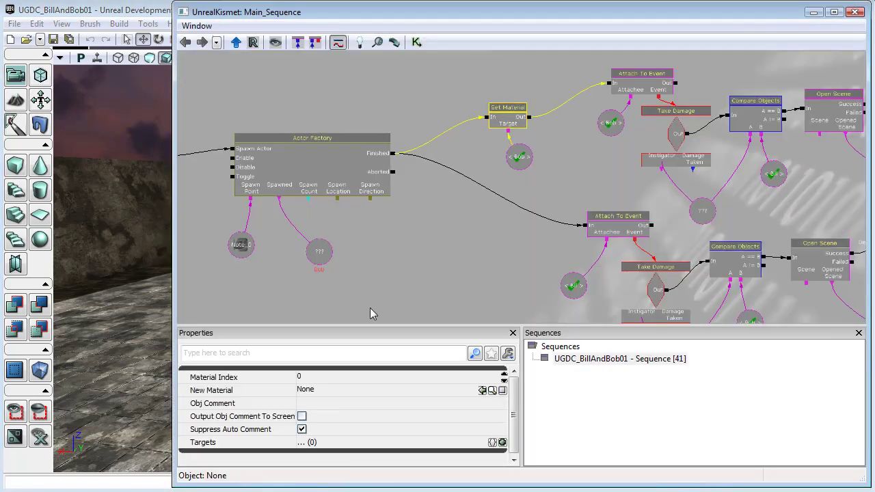
{"action": "left_click", "coordinate": [482, 390]}
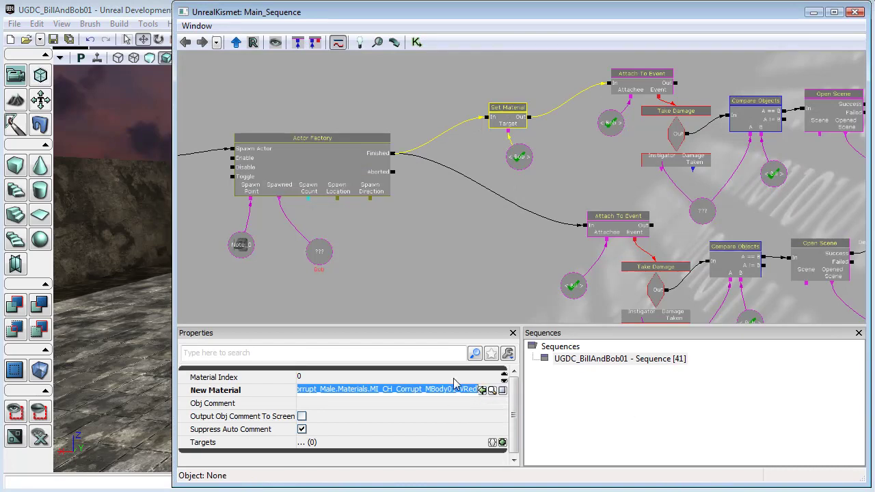
{"action": "left_click", "coordinate": [856, 12]}
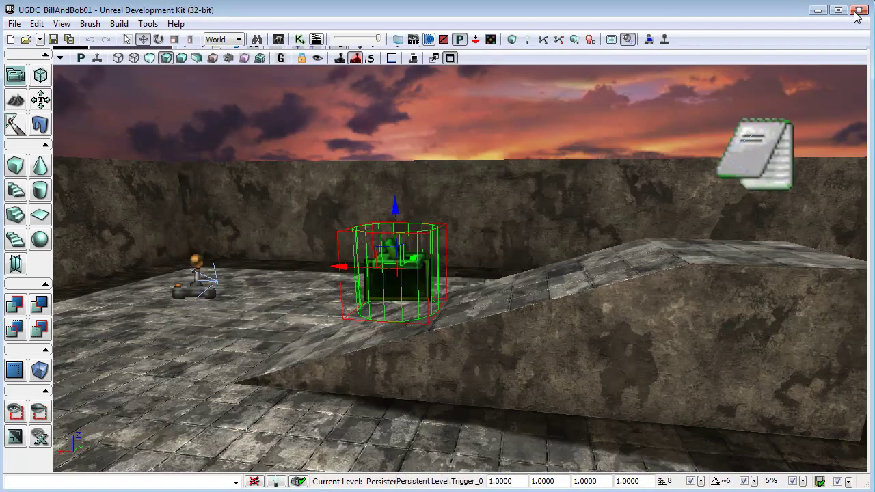
Play-test the level, walk through the trigger and examine the spawned Bob's body material up close.
{"action": "left_click", "coordinate": [664, 40]}
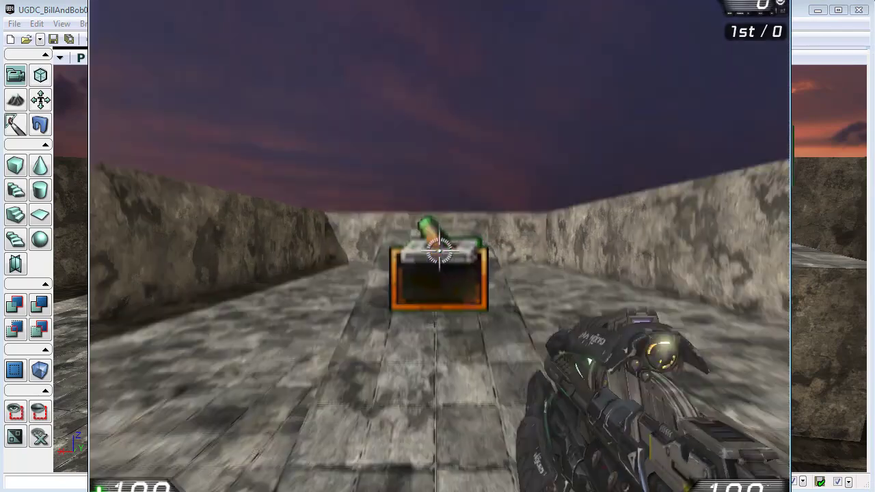
{"action": "key", "text": "w"}
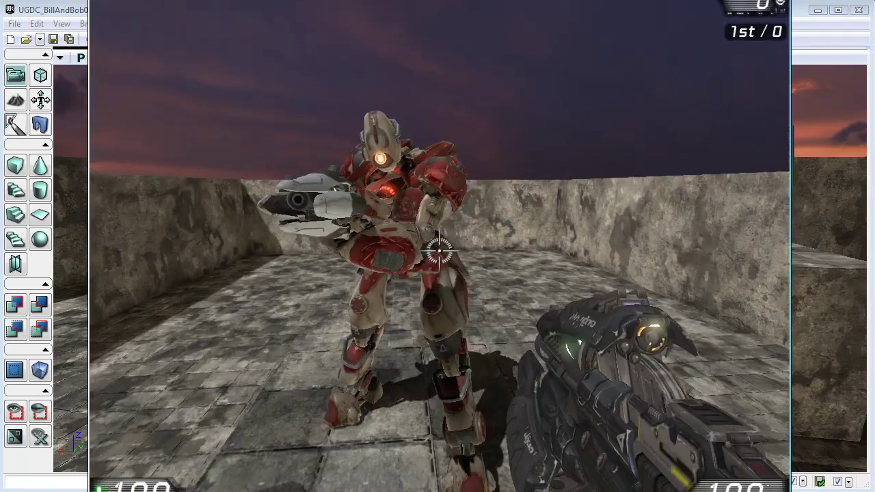
{"action": "key", "text": "w"}
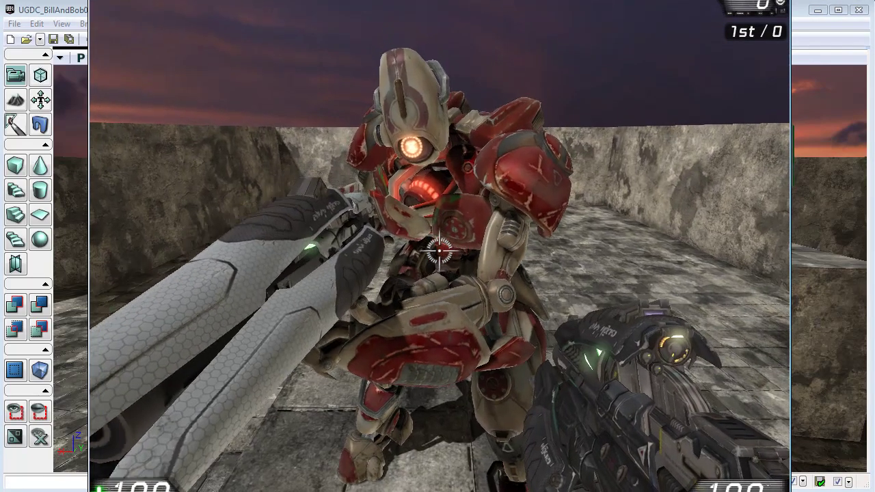
{"action": "key", "text": "Escape"}
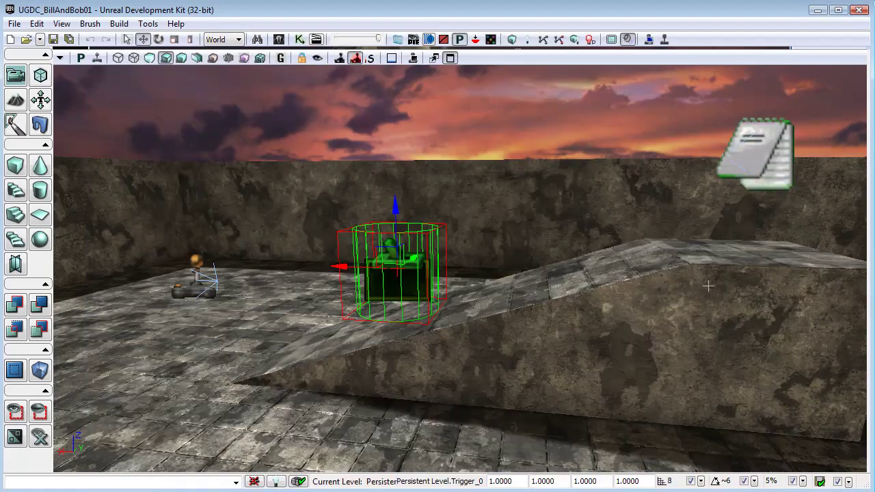
Duplicate the Set Material action in Kismet, break all its links and place the copy below the original.
{"action": "left_click", "coordinate": [297, 38]}
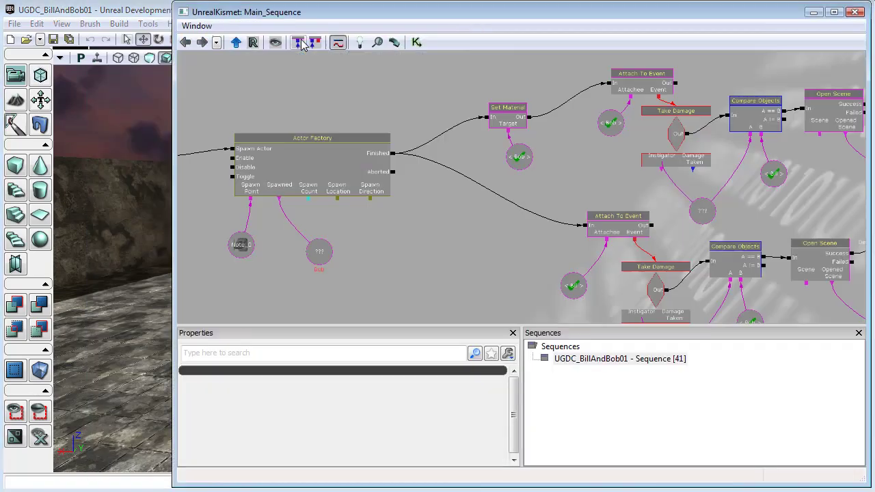
{"action": "left_click", "coordinate": [512, 115]}
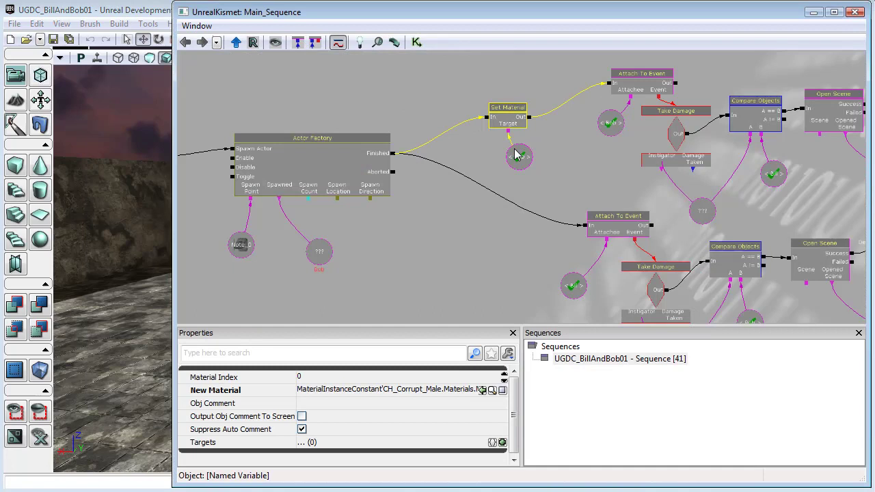
{"action": "key", "text": "ctrl+v"}
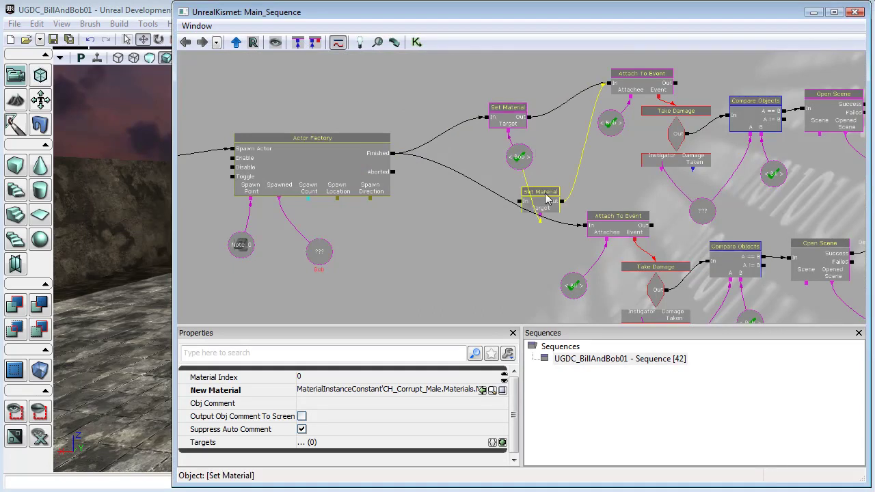
{"action": "right_click", "coordinate": [547, 198]}
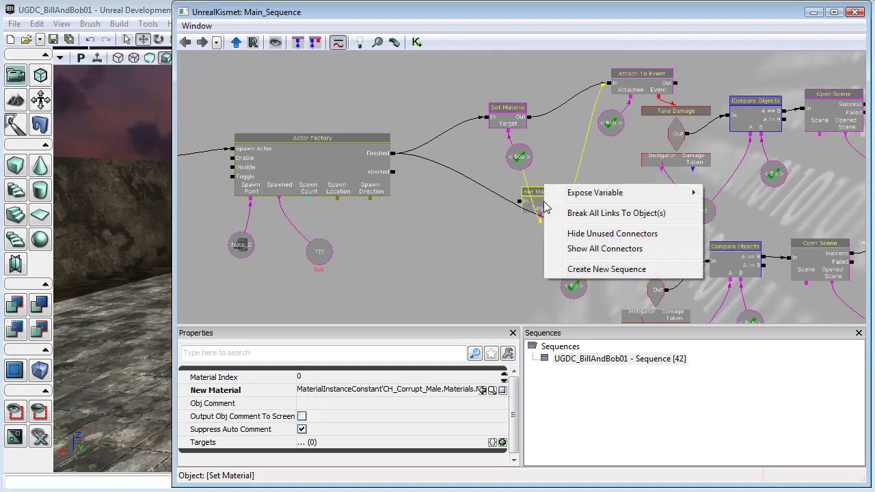
{"action": "left_click", "coordinate": [615, 215]}
{"action": "left_click_drag", "start_coordinate": [525, 198], "coordinate": [493, 199], "text": "ctrl"}
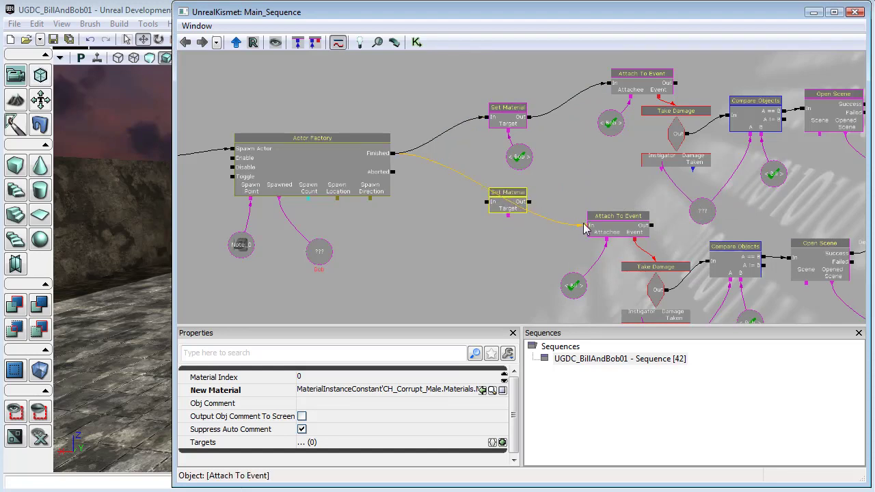
Reroute the Actor Factory's Finished output through the second Set Material into the lower Attach To Event, replacing the direct link.
{"action": "left_click", "coordinate": [585, 227], "text": "alt"}
{"action": "left_click_drag", "start_coordinate": [393, 172], "coordinate": [448, 195]}
{"action": "left_click_drag", "start_coordinate": [393, 153], "coordinate": [482, 203]}
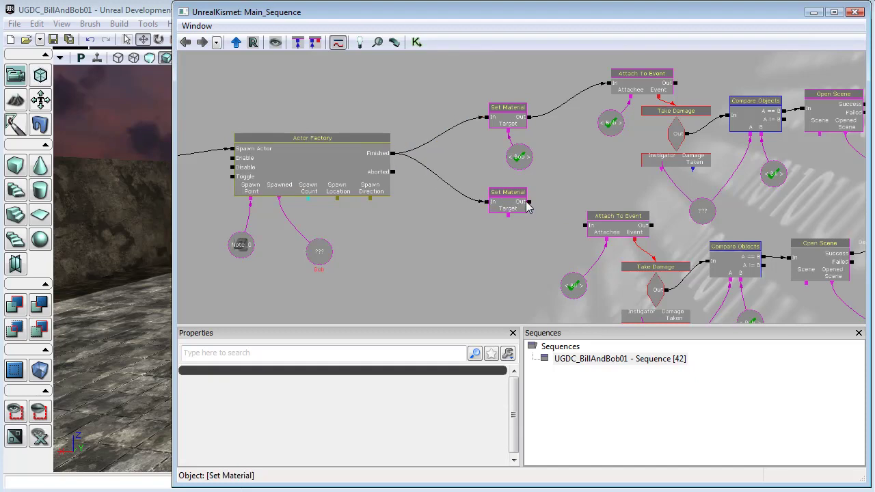
{"action": "left_click_drag", "start_coordinate": [530, 207], "coordinate": [586, 228]}
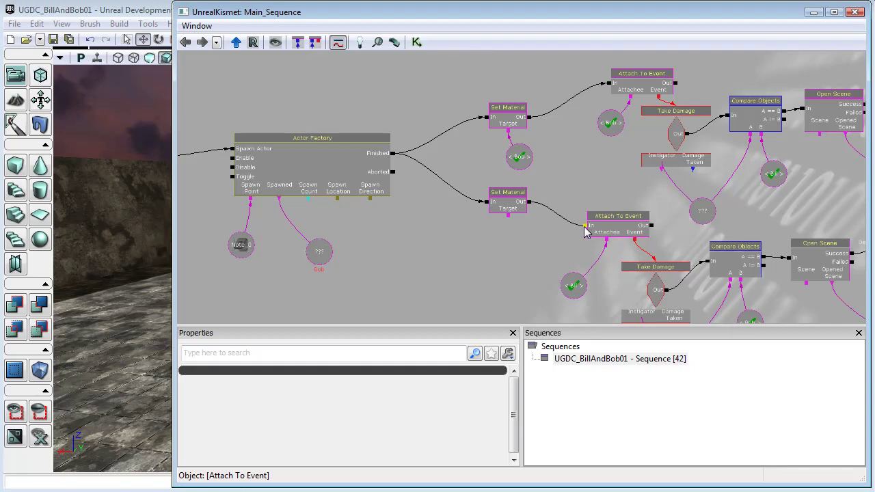
Duplicate the Bill named variable, place it below the second Set Material and connect it to that action's Target.
{"action": "left_click", "coordinate": [508, 202]}
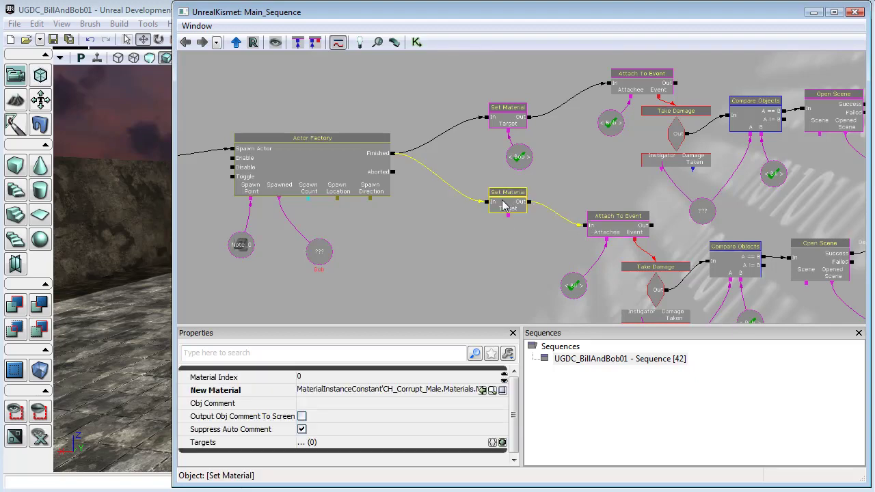
{"action": "left_click", "coordinate": [573, 288]}
{"action": "key", "text": "ctrl+v"}
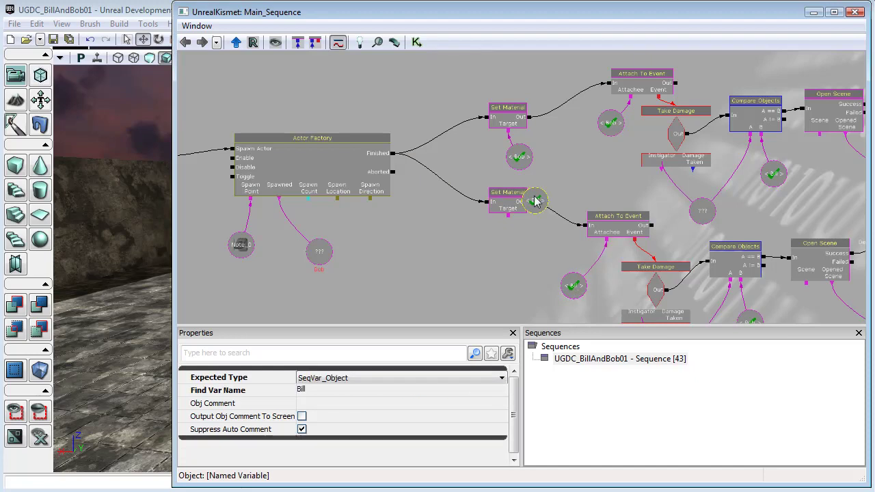
{"action": "left_click_drag", "start_coordinate": [535, 200], "coordinate": [520, 263], "text": "ctrl"}
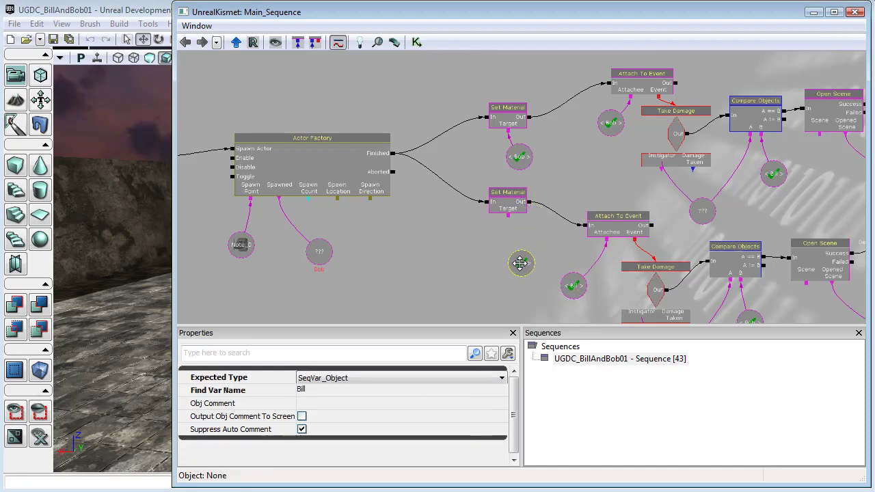
{"action": "left_click_drag", "start_coordinate": [509, 215], "coordinate": [516, 258]}
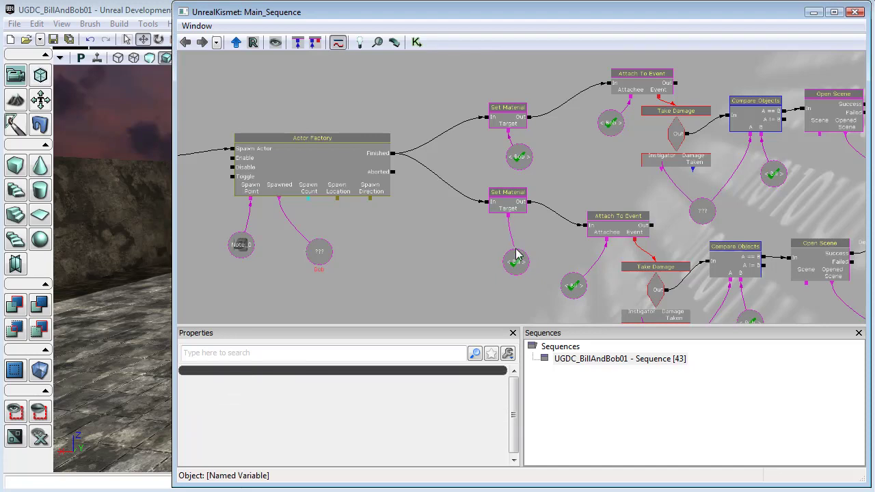
Change the lower Set Material's New Material to MI_CH_Corrupt_MBody01_VBlue and close Kismet.
{"action": "left_click", "coordinate": [508, 199]}
{"action": "left_click", "coordinate": [444, 389]}
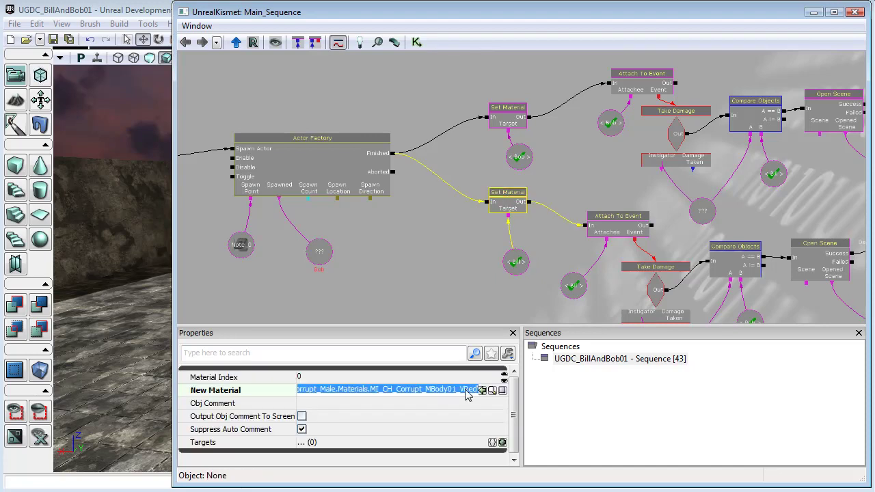
{"action": "left_click", "coordinate": [466, 389]}
{"action": "key", "text": "Delete"}
{"action": "key", "text": "Delete"}
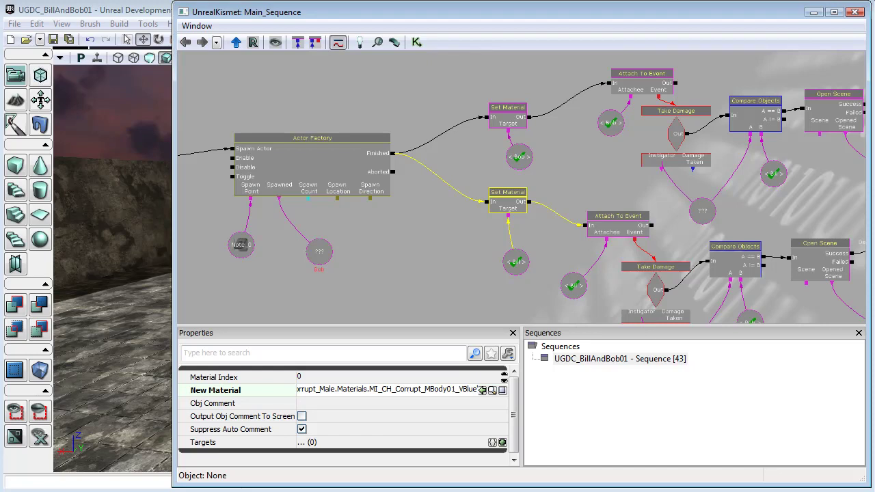
{"action": "left_click", "coordinate": [473, 389]}
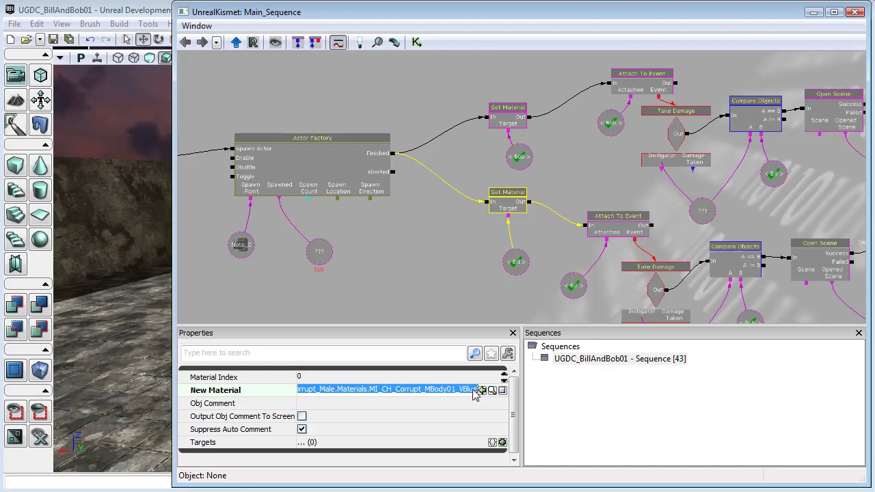
{"action": "left_click", "coordinate": [856, 12]}
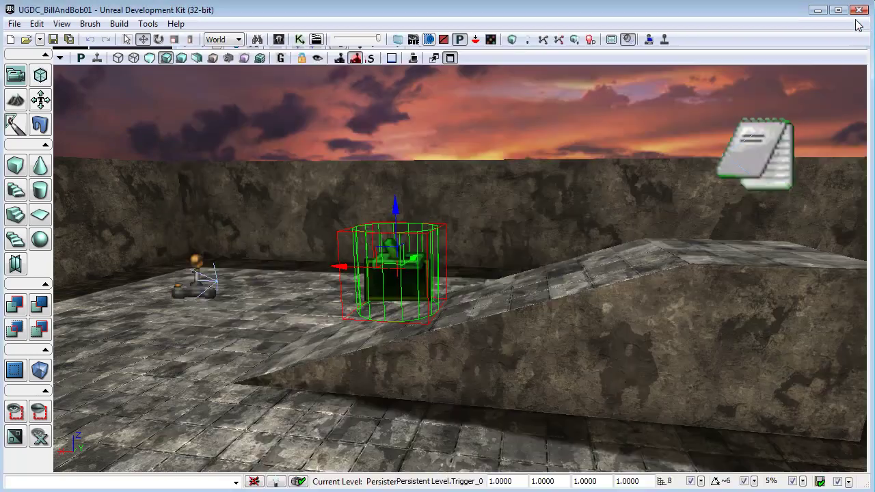
Play-test the level, swap into Bob's body and examine Bill's material.
{"action": "left_click", "coordinate": [665, 39]}
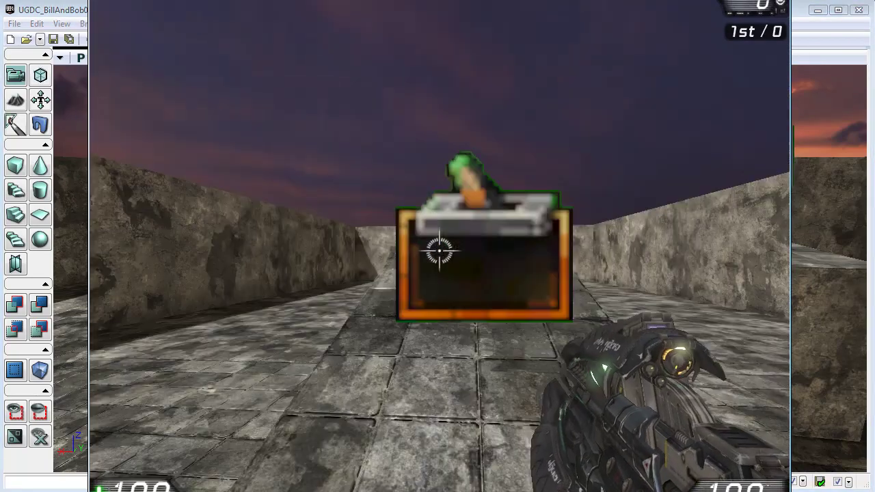
{"action": "key", "text": "w"}
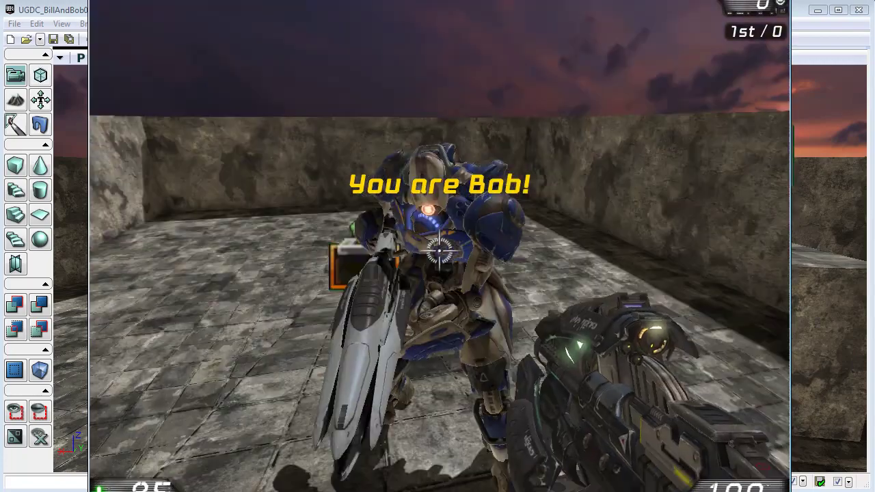
{"action": "key", "text": "Escape"}
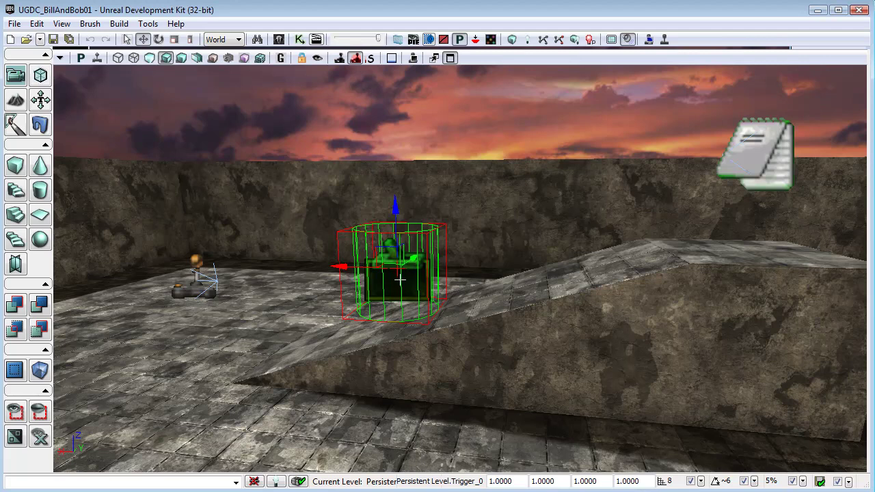
Set the Max Trigger Count of the Trigger_0 Touch event to 0 in Kismet and close Kismet.
{"action": "left_click", "coordinate": [299, 40]}
{"action": "left_click_drag", "start_coordinate": [358, 235], "coordinate": [584, 244]}
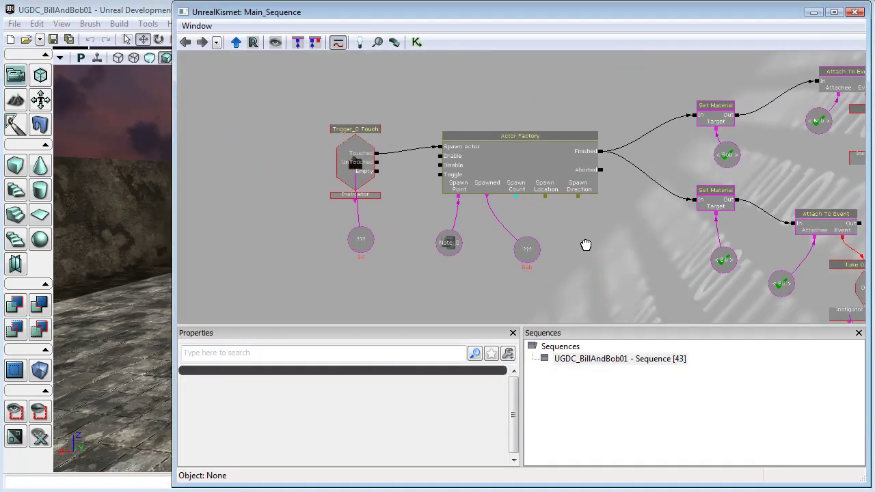
{"action": "left_click", "coordinate": [353, 164]}
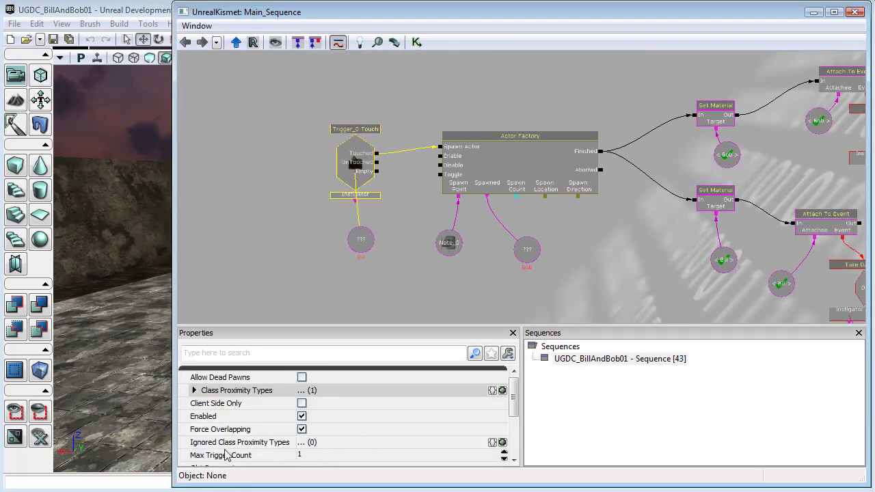
{"action": "left_click", "coordinate": [305, 454]}
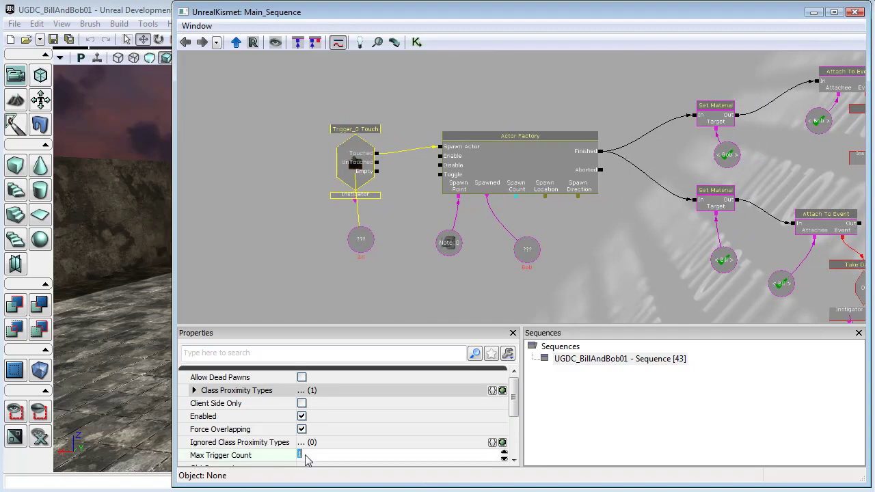
{"action": "type", "text": "0"}
{"action": "left_click", "coordinate": [305, 454]}
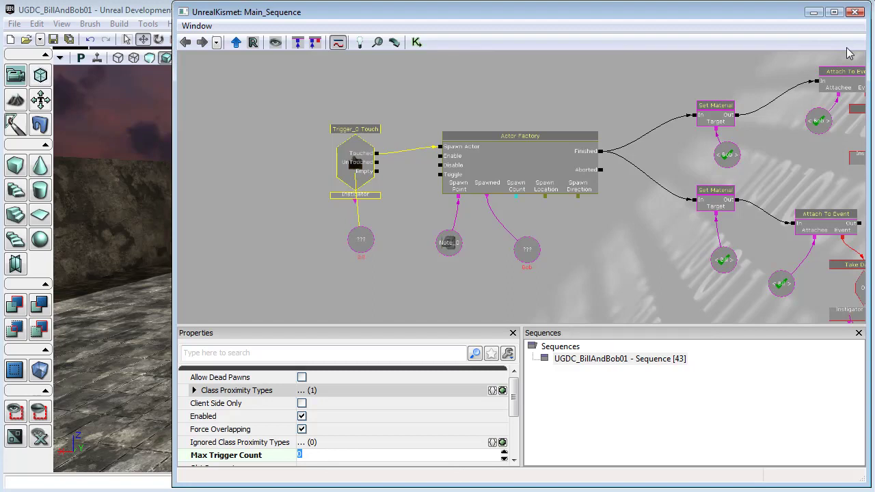
{"action": "left_click", "coordinate": [855, 12]}
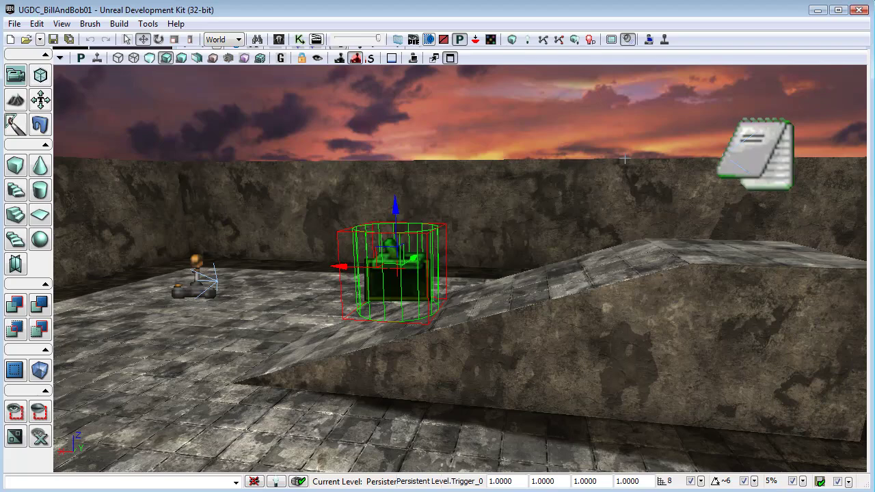
Play-test the level, touch the trigger to spawn Bob and swap between Bill's and Bob's bodies by shooting.
{"action": "left_click", "coordinate": [664, 39]}
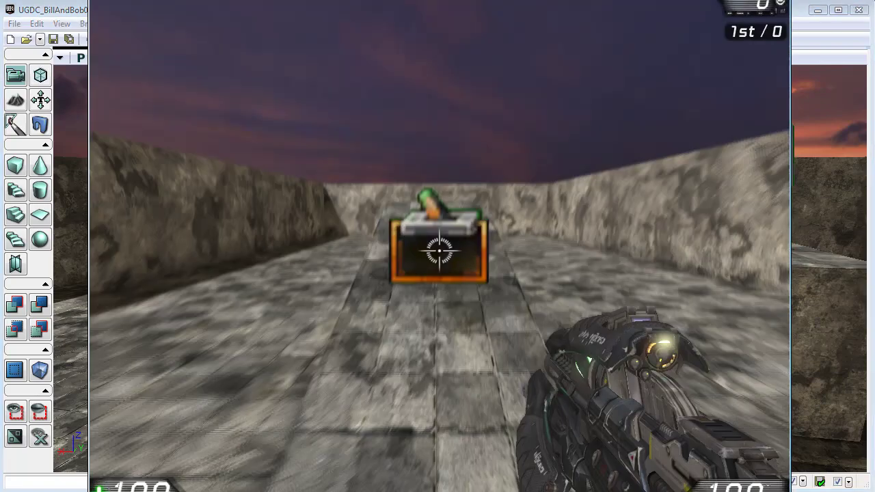
{"action": "key", "text": "w"}
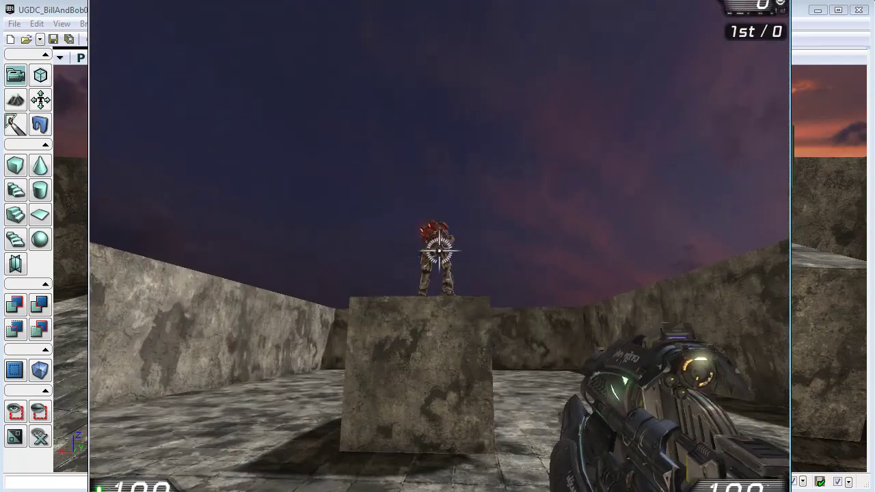
{"action": "left_click", "coordinate": [439, 251]}
{"action": "key", "text": "w"}
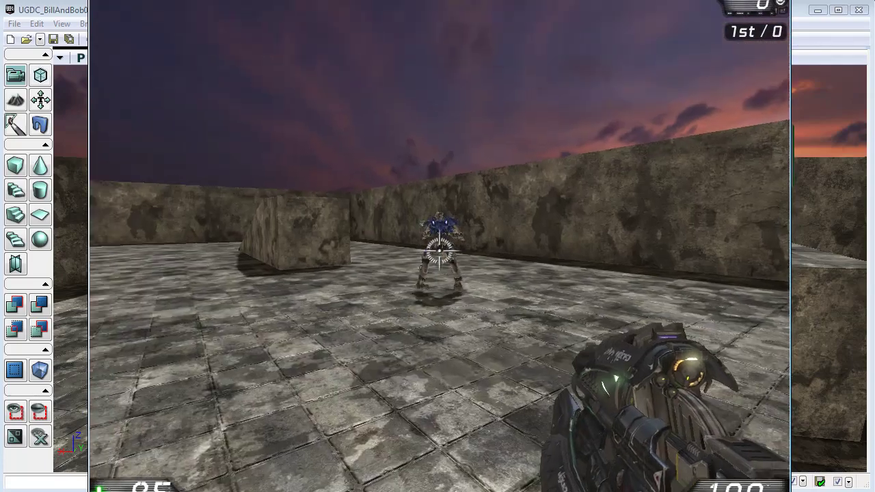
{"action": "left_click", "coordinate": [439, 251]}
{"action": "key", "text": "w"}
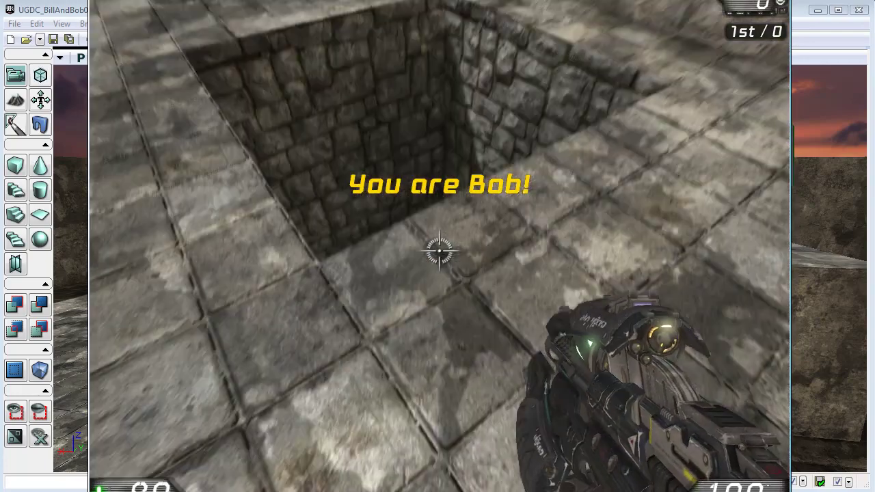
Inspect the pit as Bob, walk back up to the ramp trigger to test it again and end the play-test.
{"action": "key", "text": "w"}
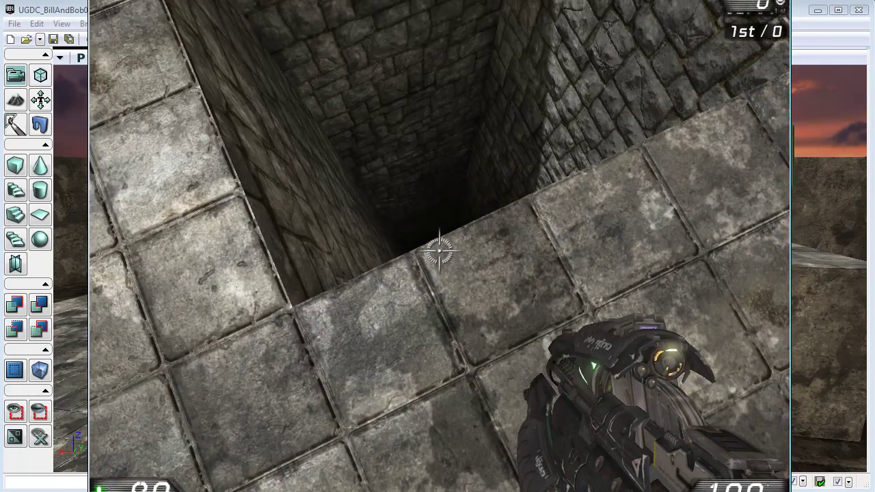
{"action": "key", "text": "w"}
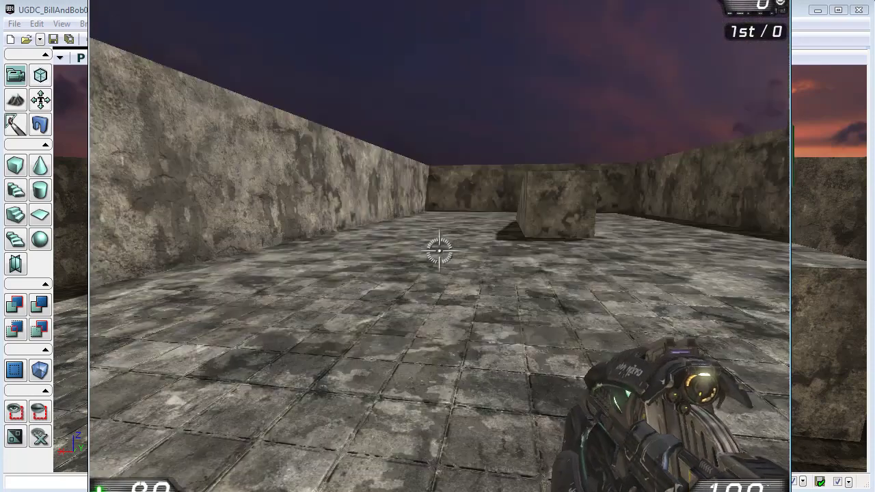
{"action": "key", "text": "w"}
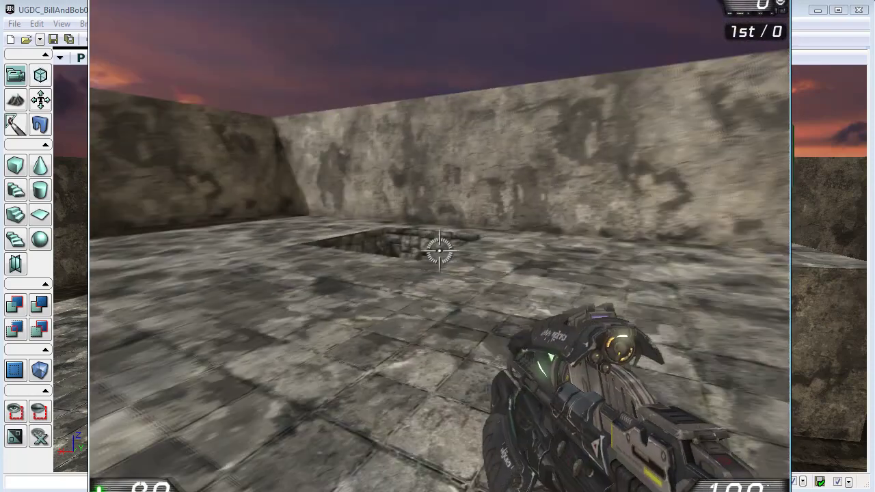
{"action": "key", "text": "w"}
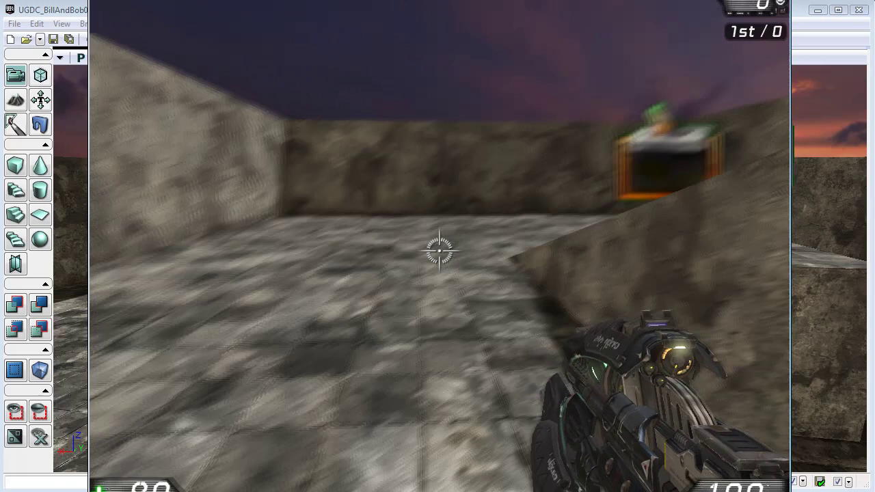
{"action": "key", "text": "w"}
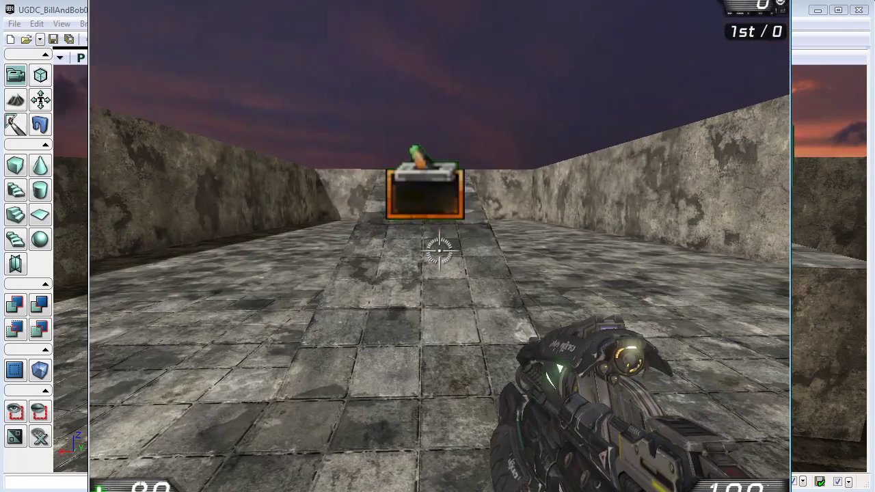
{"action": "key", "text": "w"}
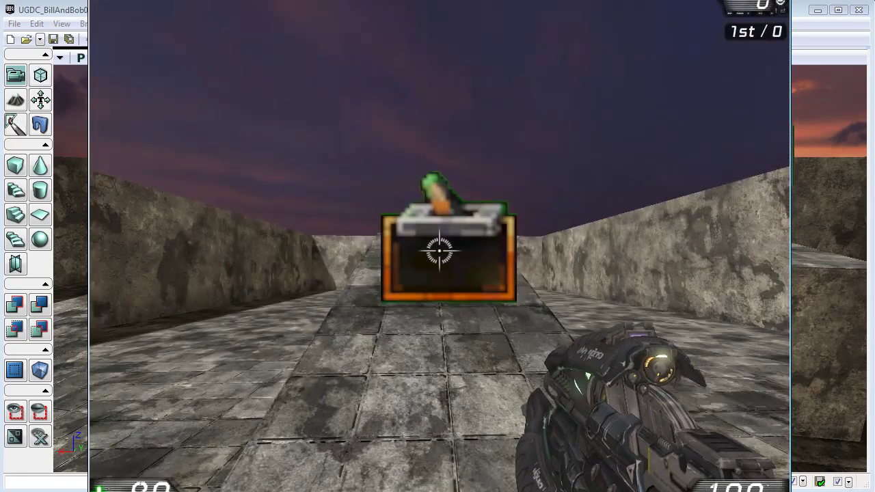
{"action": "key", "text": "d"}
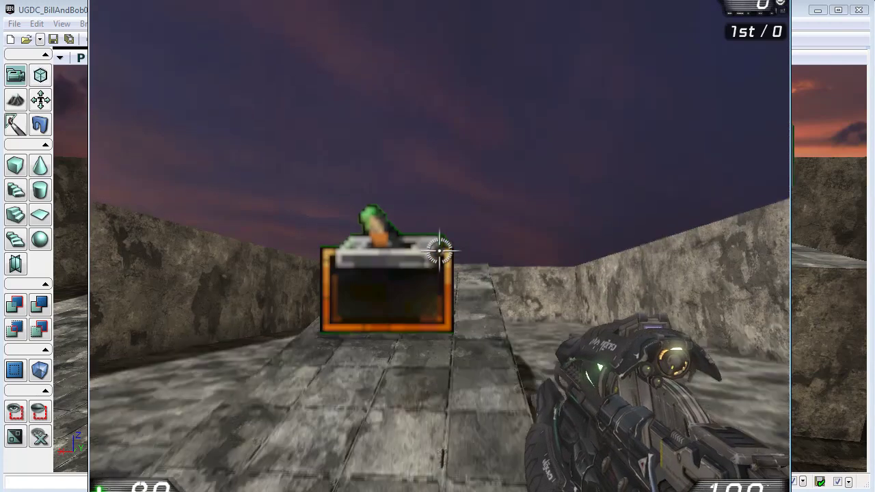
{"action": "key", "text": "w"}
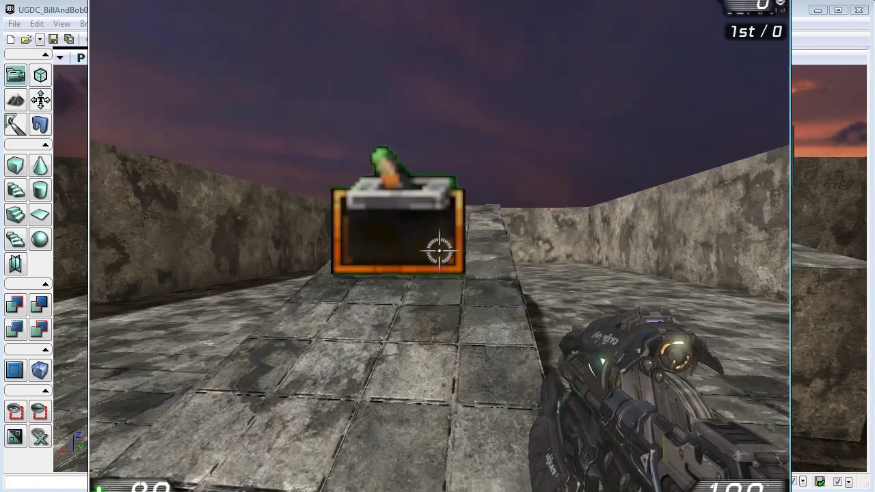
{"action": "key", "text": "w"}
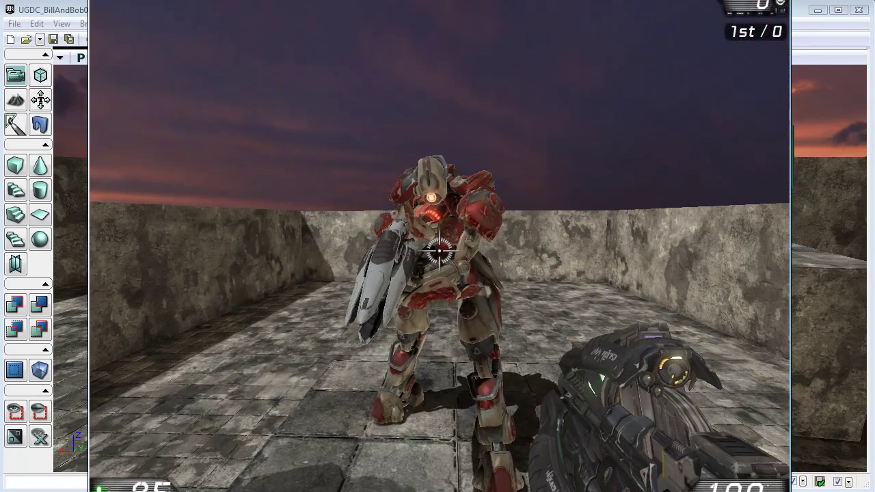
{"action": "key", "text": "Escape"}
In Kismet, duplicate Bob's Attach To Event action with its Bob named variable and place the copies above the Compare Objects condition.
{"action": "left_click_drag", "start_coordinate": [455, 359], "coordinate": [486, 369]}
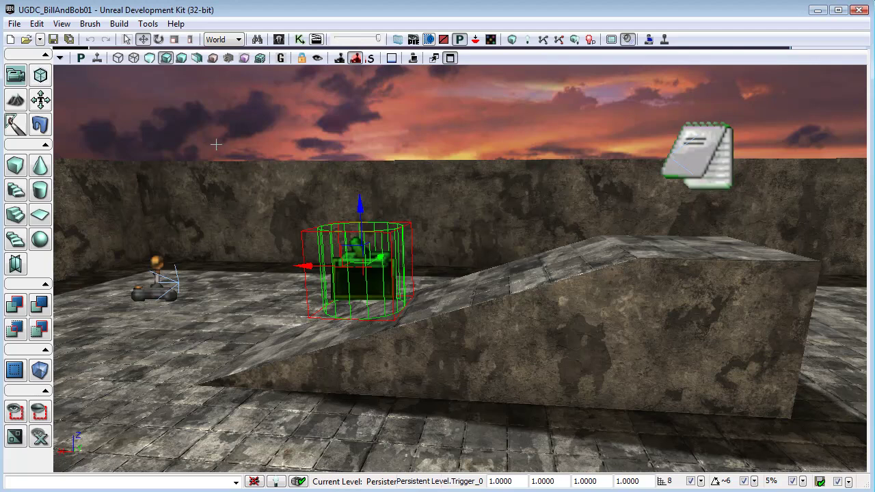
{"action": "left_click", "coordinate": [299, 39]}
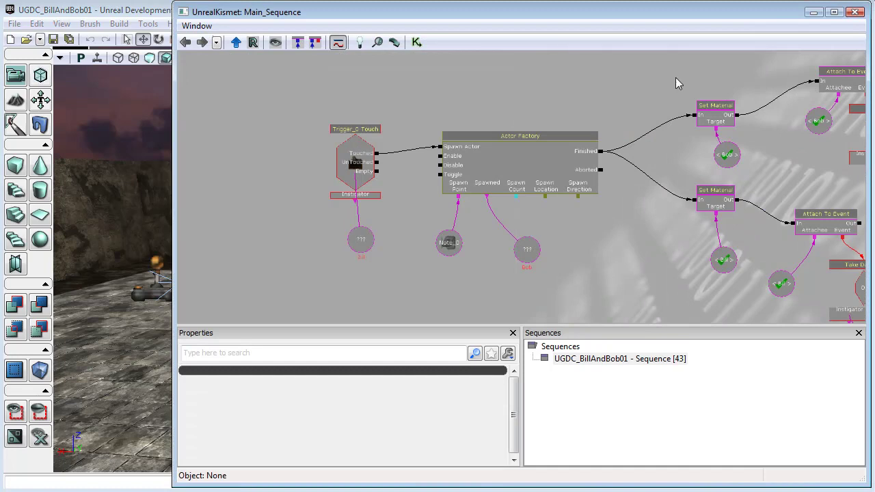
{"action": "left_click_drag", "start_coordinate": [695, 77], "coordinate": [445, 92]}
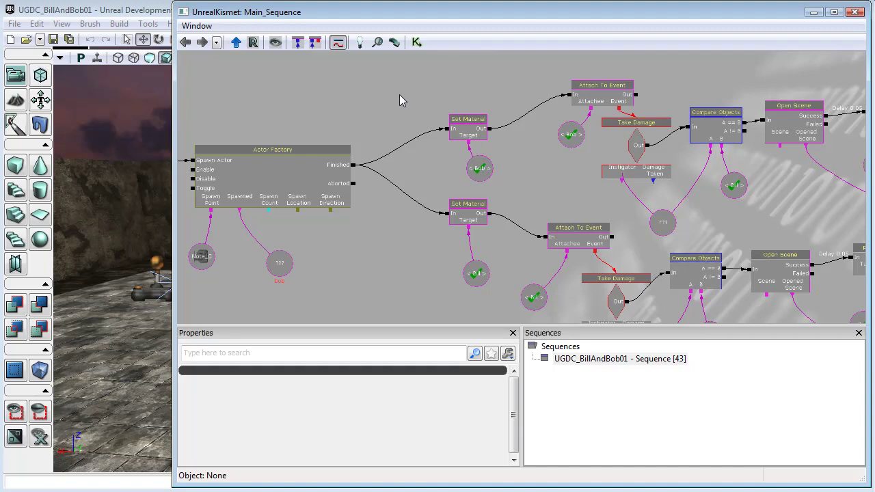
{"action": "left_click_drag", "start_coordinate": [629, 91], "coordinate": [361, 153]}
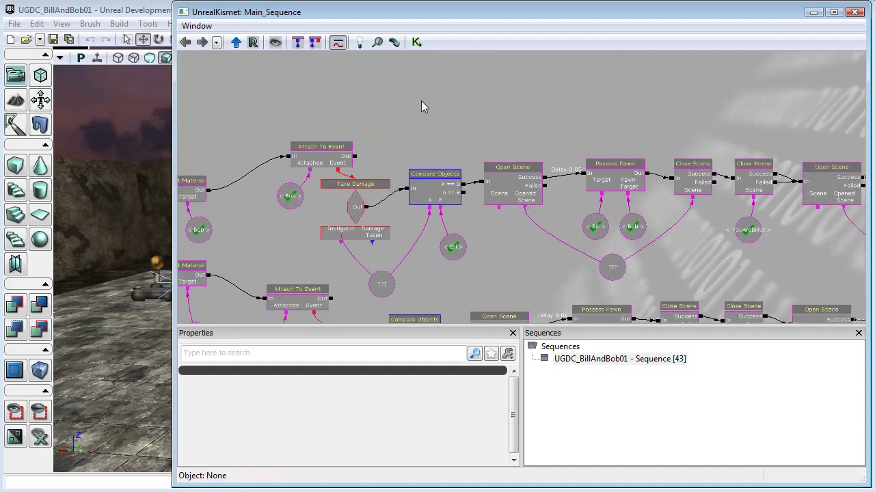
{"action": "left_click", "coordinate": [312, 159]}
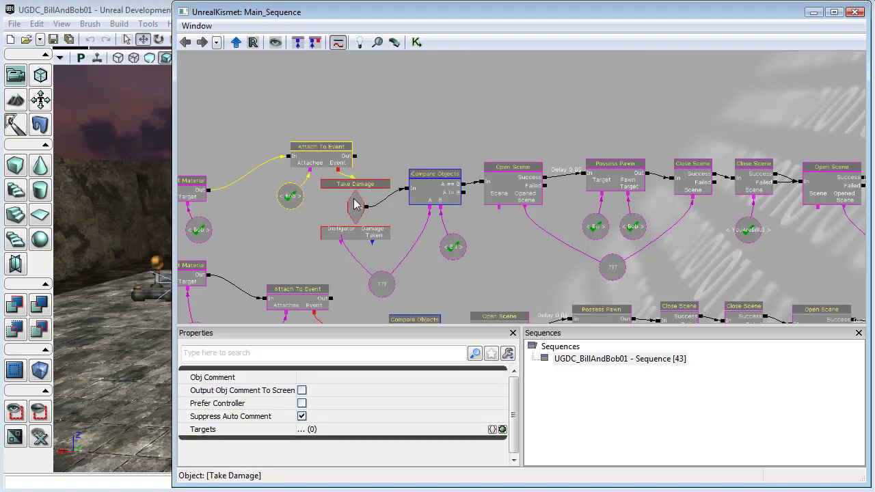
{"action": "key", "text": "ctrl+v"}
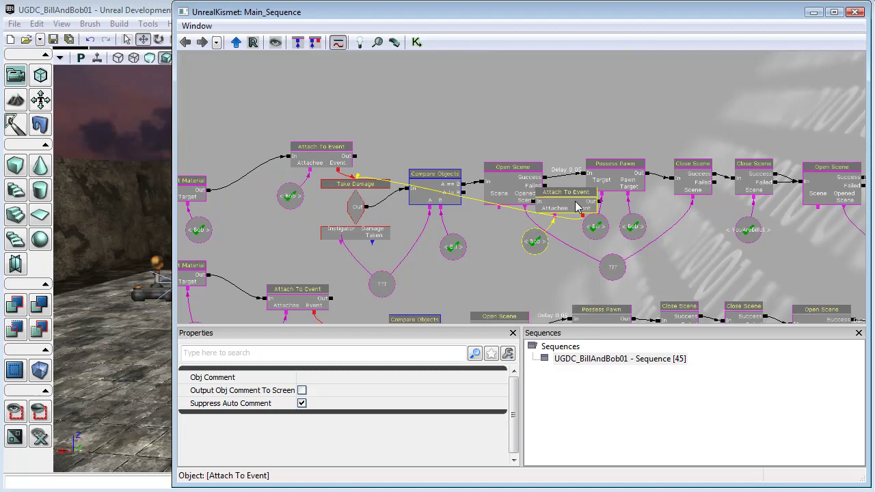
{"action": "left_click_drag", "start_coordinate": [579, 207], "coordinate": [450, 73], "text": "ctrl"}
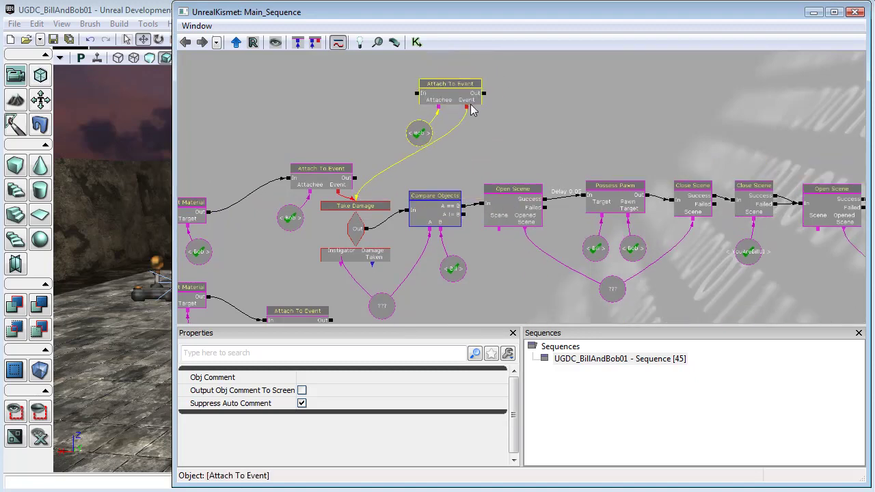
Break the copied Attach To Event's link to Take Damage and connect the original Attach To Event's Out to the copy's In.
{"action": "left_click", "coordinate": [466, 108], "text": "alt"}
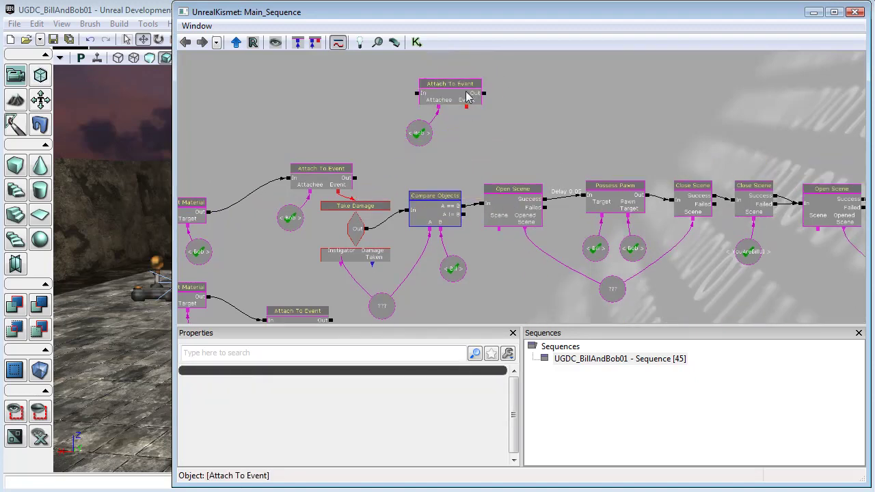
{"action": "left_click_drag", "start_coordinate": [463, 93], "coordinate": [459, 112]}
{"action": "left_click", "coordinate": [492, 108]}
{"action": "left_click", "coordinate": [452, 144], "text": "ctrl"}
{"action": "left_click_drag", "start_coordinate": [384, 191], "coordinate": [432, 121]}
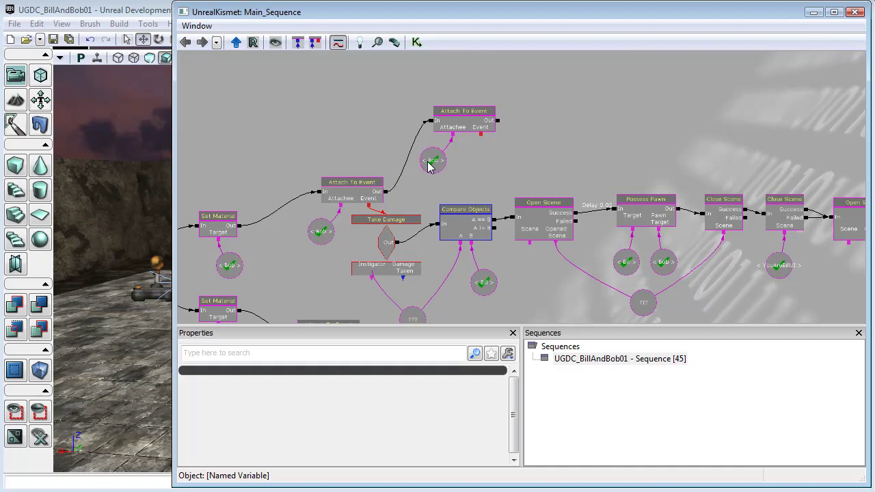
Add a Pawn Death event below the copied Attach To Event and connect it to that action's Event link.
{"action": "right_click", "coordinate": [525, 132]}
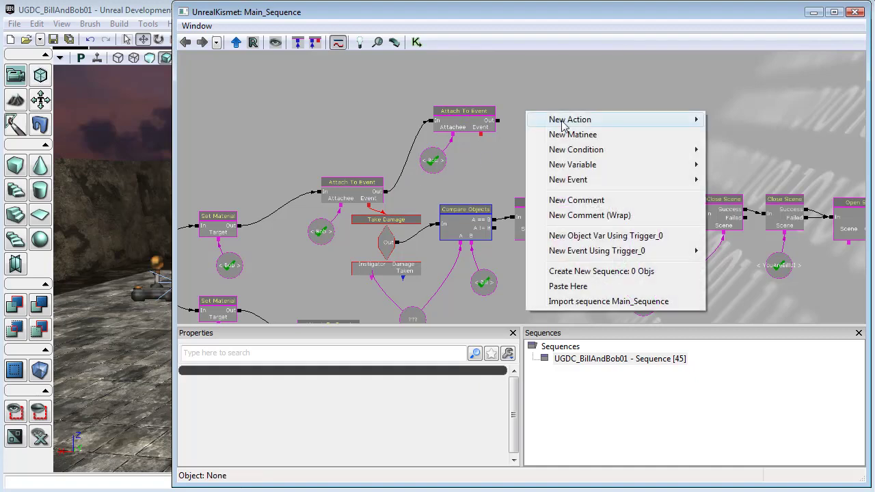
{"action": "mouse_move", "coordinate": [566, 123]}
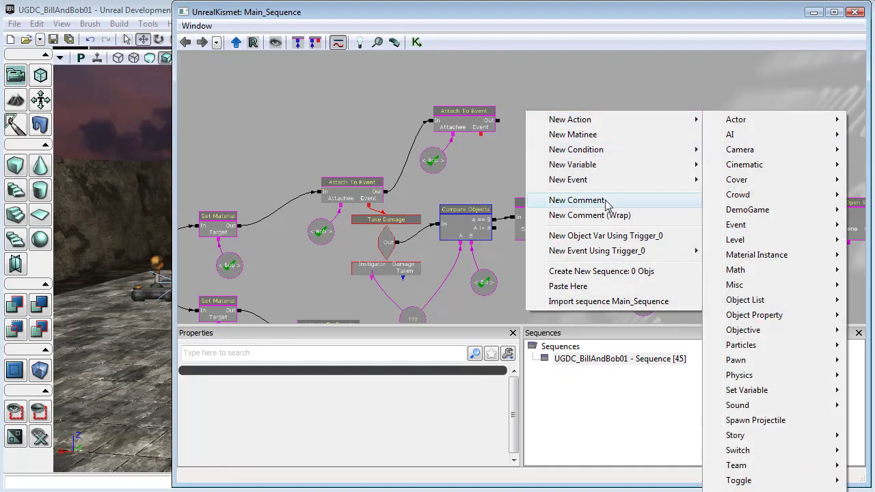
{"action": "mouse_move", "coordinate": [606, 179]}
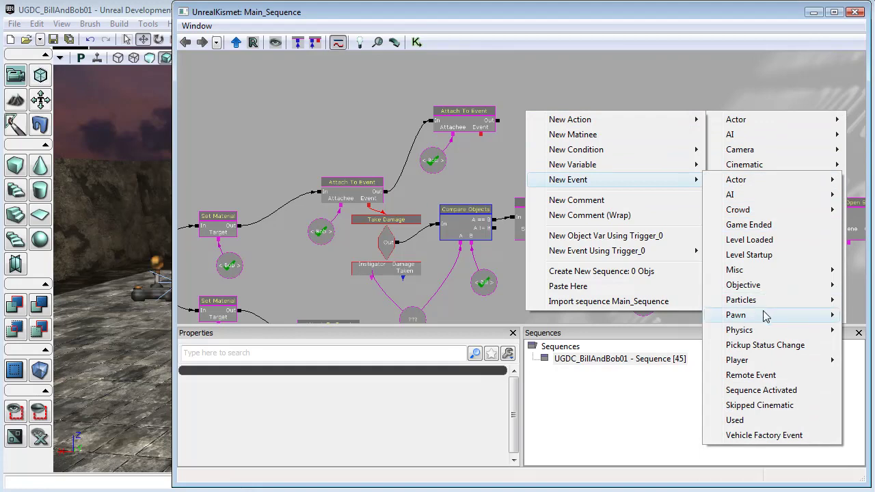
{"action": "mouse_move", "coordinate": [764, 315]}
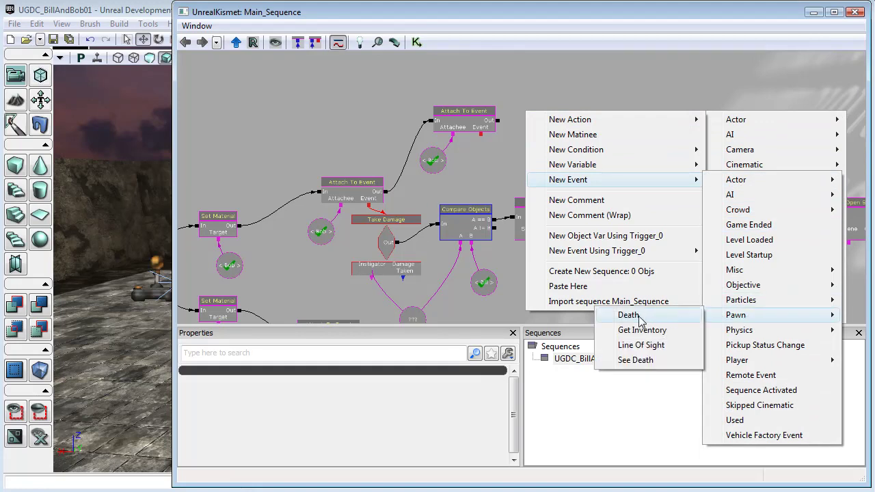
{"action": "left_click", "coordinate": [629, 316]}
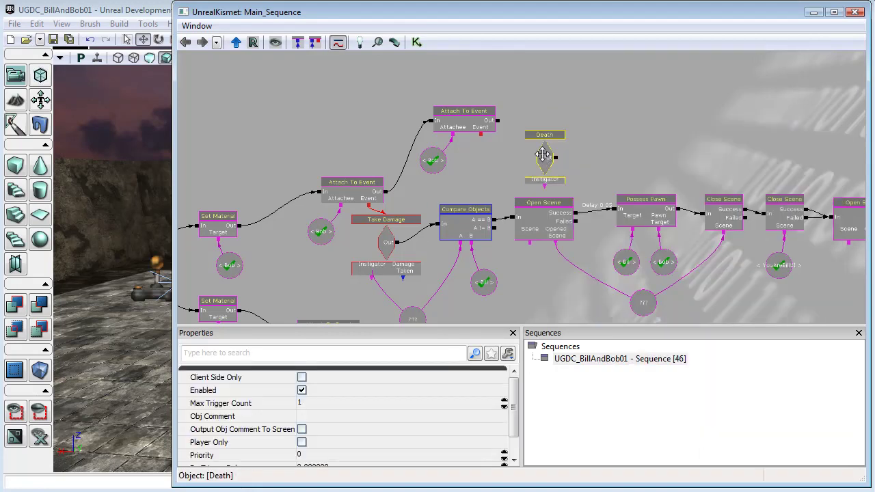
{"action": "left_click_drag", "start_coordinate": [542, 155], "coordinate": [485, 168]}
{"action": "left_click_drag", "start_coordinate": [481, 135], "coordinate": [482, 142]}
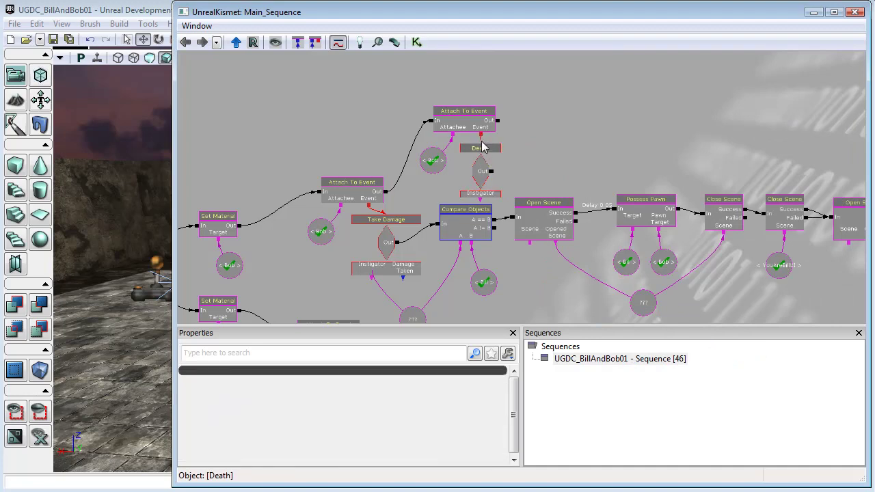
{"action": "left_click_drag", "start_coordinate": [414, 101], "coordinate": [487, 165], "text": "ctrl+alt"}
{"action": "left_click", "coordinate": [481, 156]}
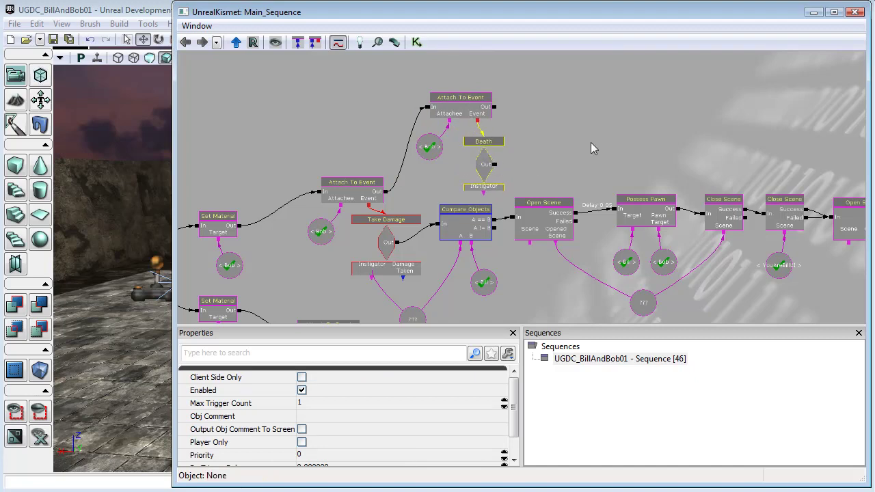
Add an Actor Modify Health action beside the Death event and connect Death's Out to its In.
{"action": "left_click_drag", "start_coordinate": [590, 143], "coordinate": [504, 141]}
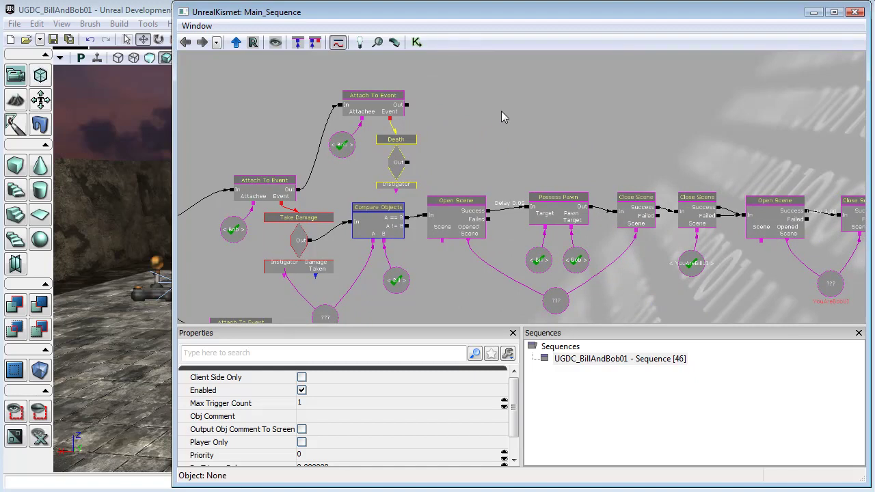
{"action": "right_click", "coordinate": [481, 102]}
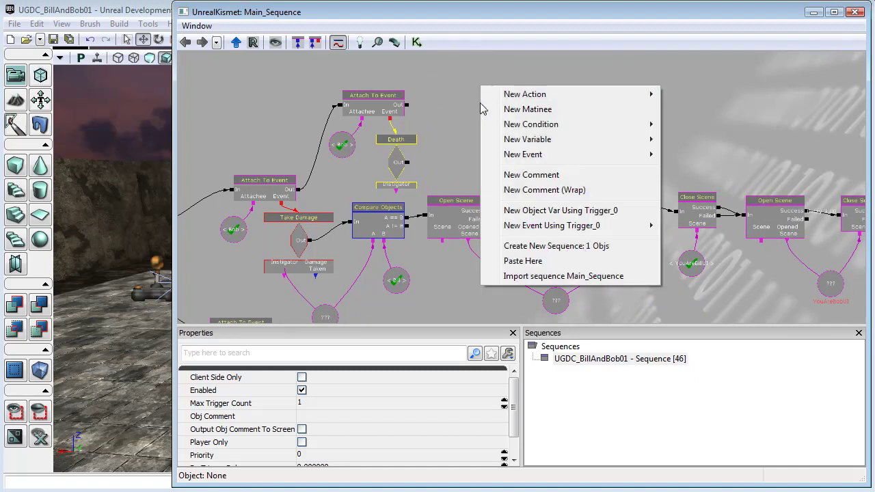
{"action": "mouse_move", "coordinate": [585, 96]}
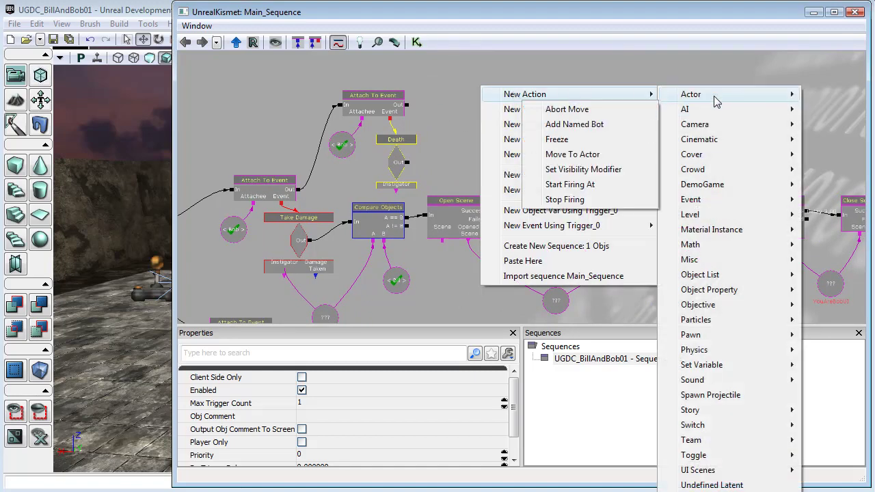
{"action": "mouse_move", "coordinate": [716, 98]}
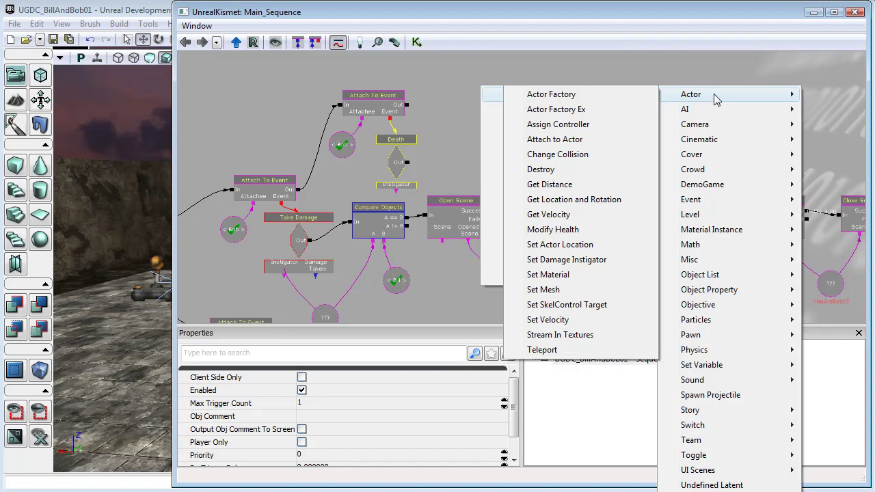
{"action": "left_click", "coordinate": [562, 230]}
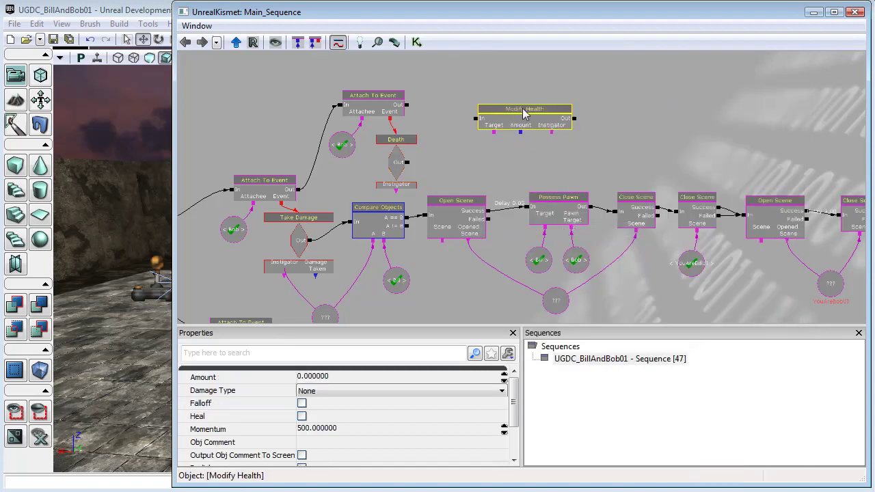
{"action": "mouse_move", "coordinate": [524, 114]}
{"action": "left_mouse_down"}
{"action": "mouse_move", "coordinate": [506, 96]}
{"action": "mouse_move", "coordinate": [504, 116]}
{"action": "mouse_move", "coordinate": [505, 109]}
{"action": "left_mouse_up"}
{"action": "left_click_drag", "start_coordinate": [407, 163], "coordinate": [431, 157]}
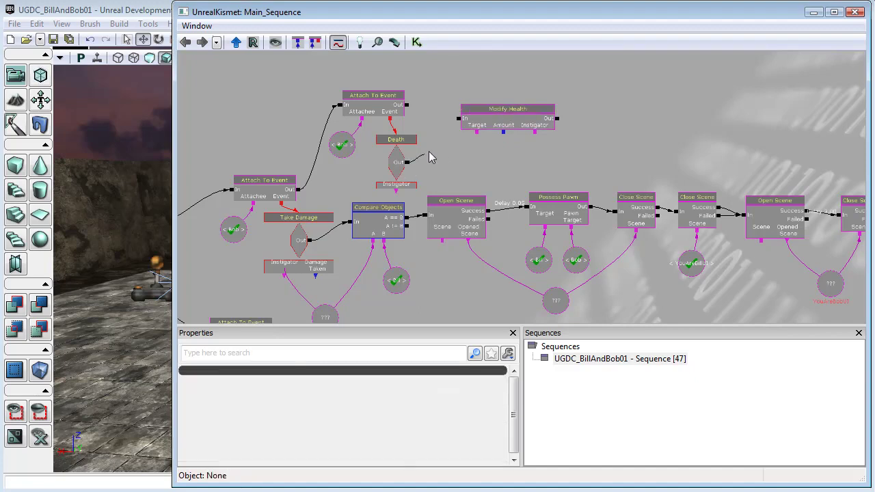
{"action": "left_click_drag", "start_coordinate": [456, 119], "coordinate": [456, 119]}
Duplicate the Bill named variable, place the copy below Modify Health and connect it to that action's Target.
{"action": "left_click", "coordinate": [395, 281]}
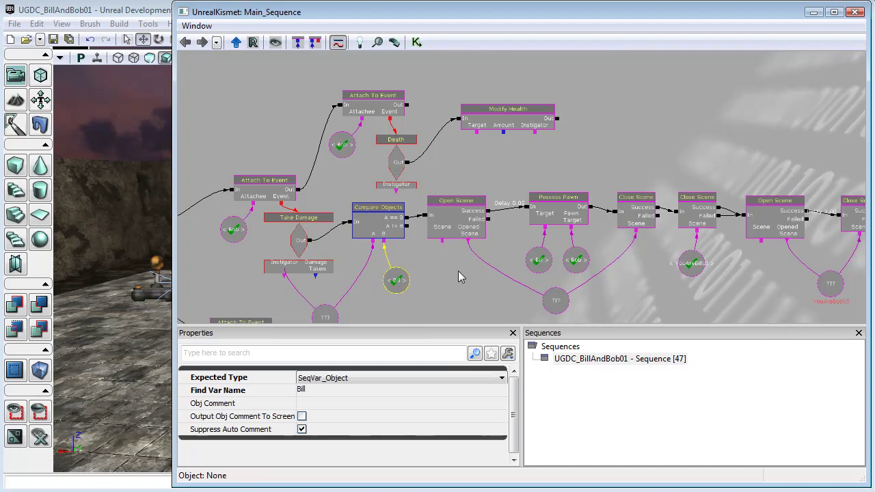
{"action": "key", "text": "ctrl+v"}
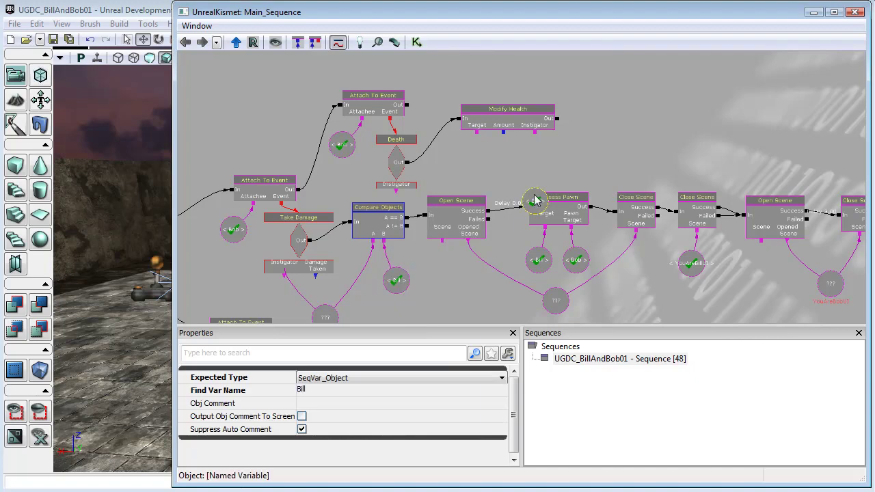
{"action": "left_click_drag", "start_coordinate": [535, 200], "coordinate": [474, 169]}
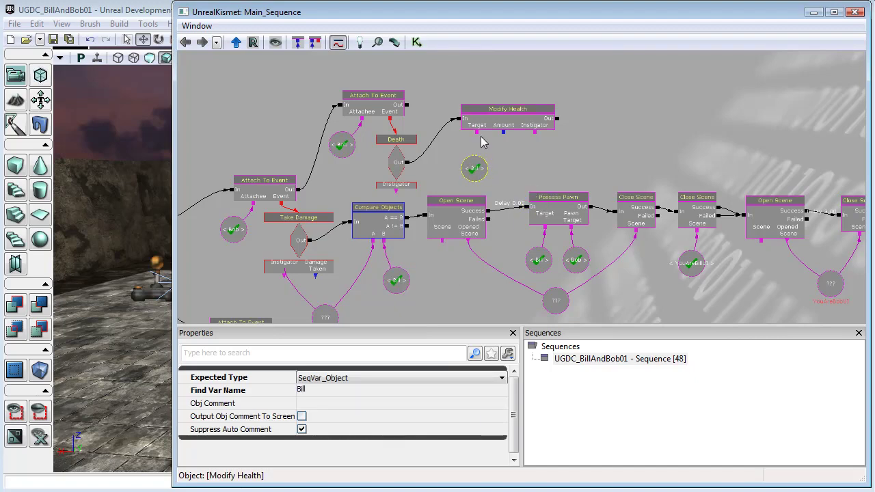
{"action": "left_click_drag", "start_coordinate": [479, 135], "coordinate": [474, 191]}
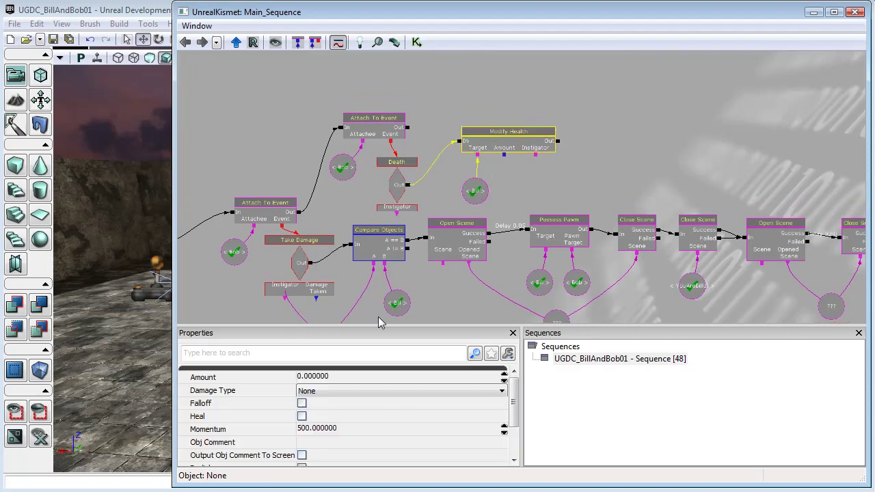
Set the Modify Health action's Amount to 1000 and its Damage Type to DmgType_Crushed.
{"action": "left_click", "coordinate": [376, 377]}
{"action": "type", "text": "1"}
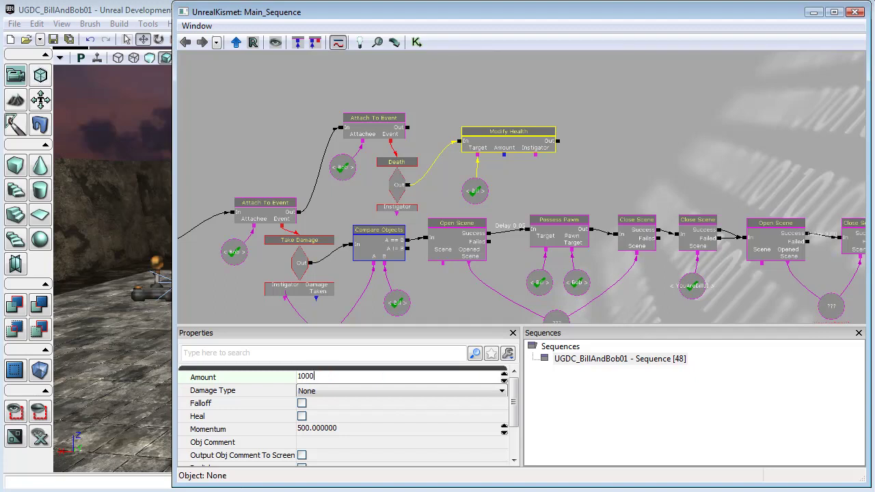
{"action": "type", "text": "000"}
{"action": "key", "text": "Return"}
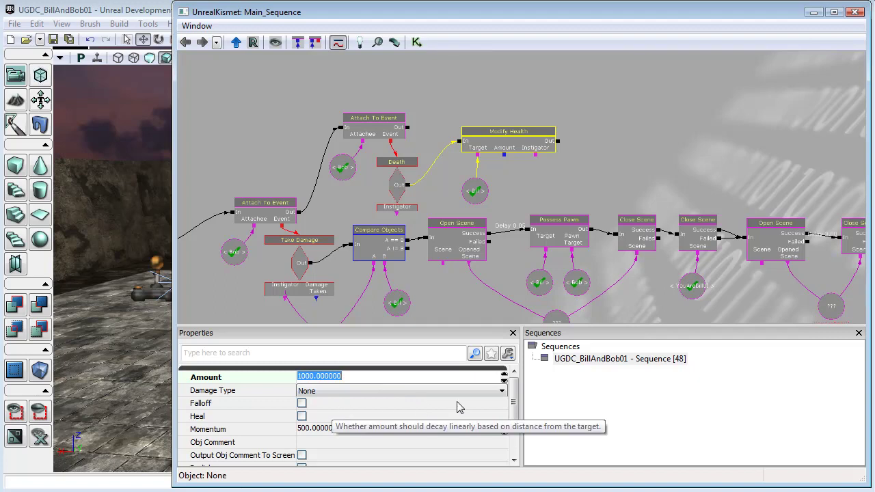
{"action": "left_click", "coordinate": [502, 391]}
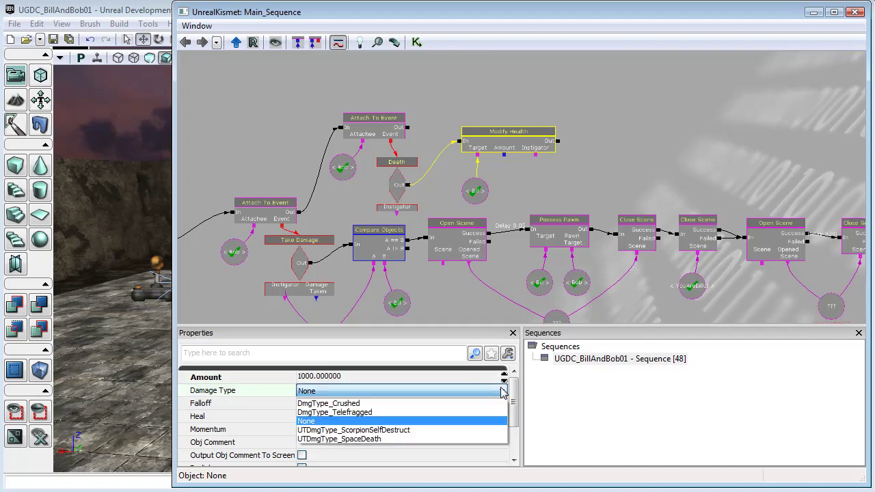
{"action": "left_click", "coordinate": [356, 404]}
{"action": "left_click", "coordinate": [637, 144]}
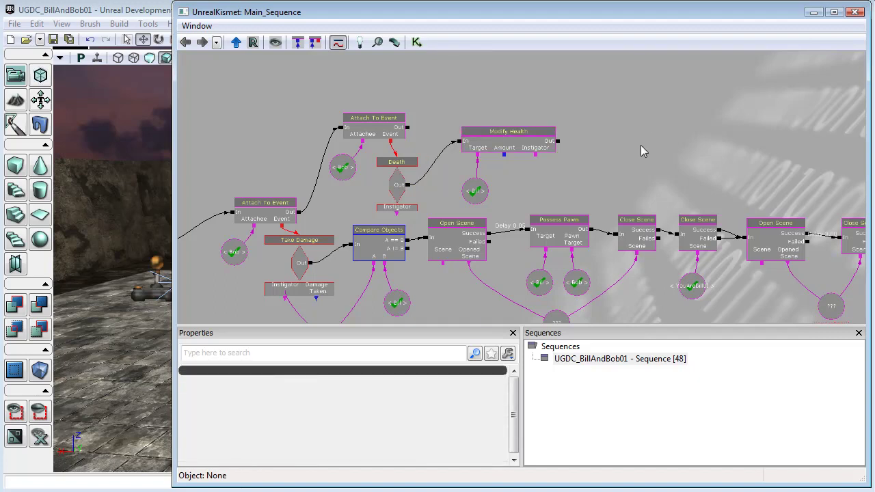
Close Kismet, play-test the level over the ramp trigger and shoot Bob to swap into his body.
{"action": "left_click", "coordinate": [855, 11]}
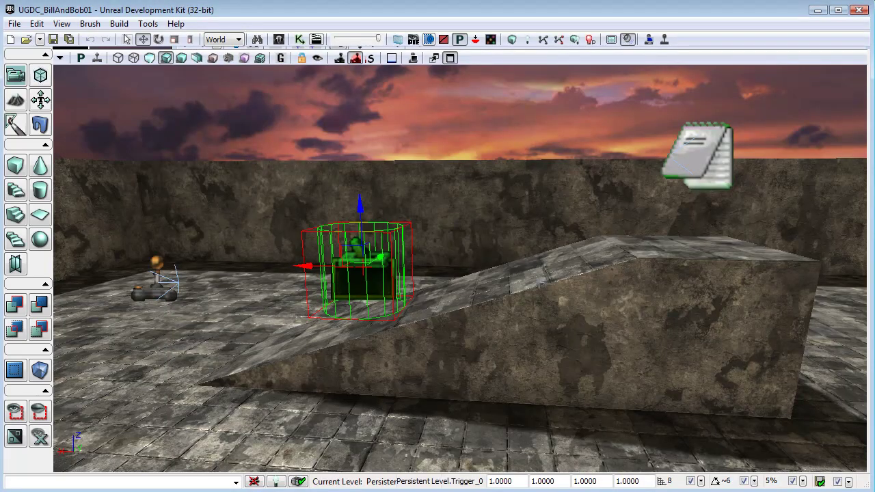
{"action": "left_click", "coordinate": [665, 40]}
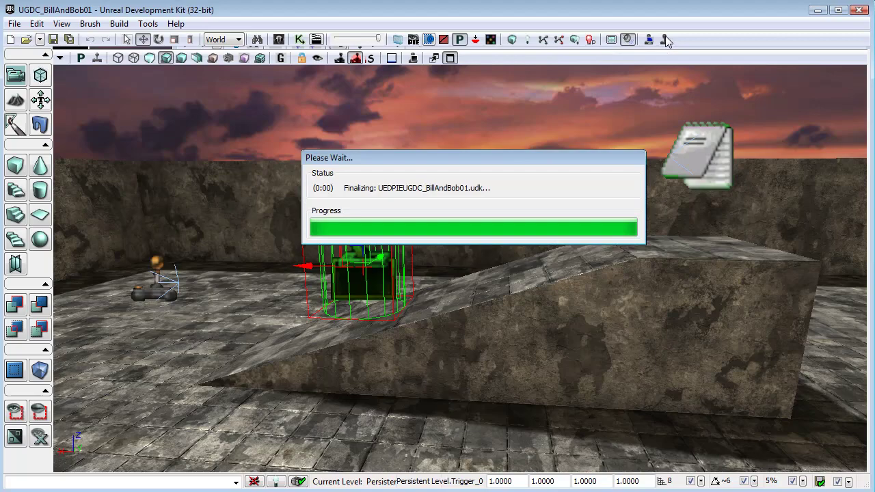
{"action": "key", "text": "w"}
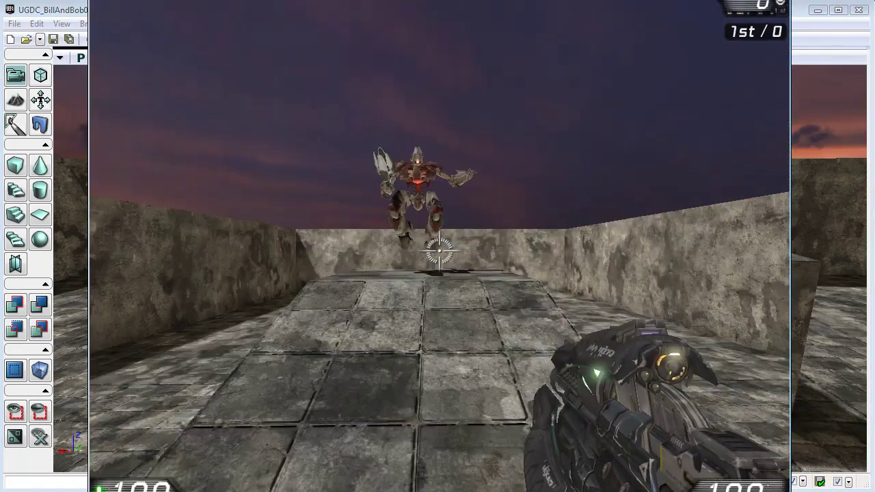
{"action": "key", "text": "s"}
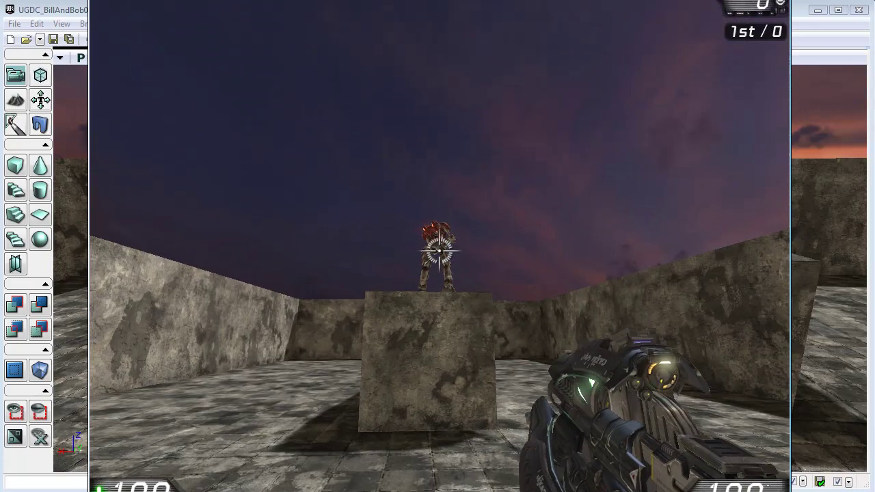
{"action": "left_click", "coordinate": [439, 250]}
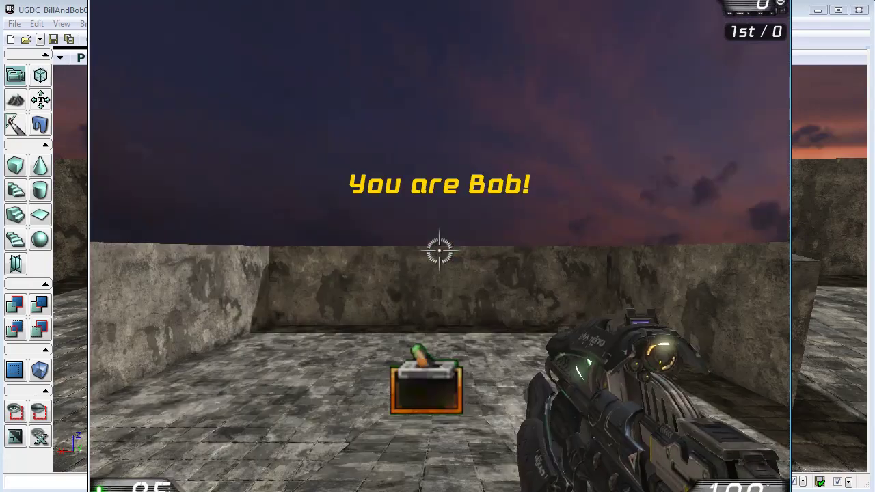
Walk to the pit as Bob, swap back to Bill and test the response to Bob's death.
{"action": "key", "text": "w"}
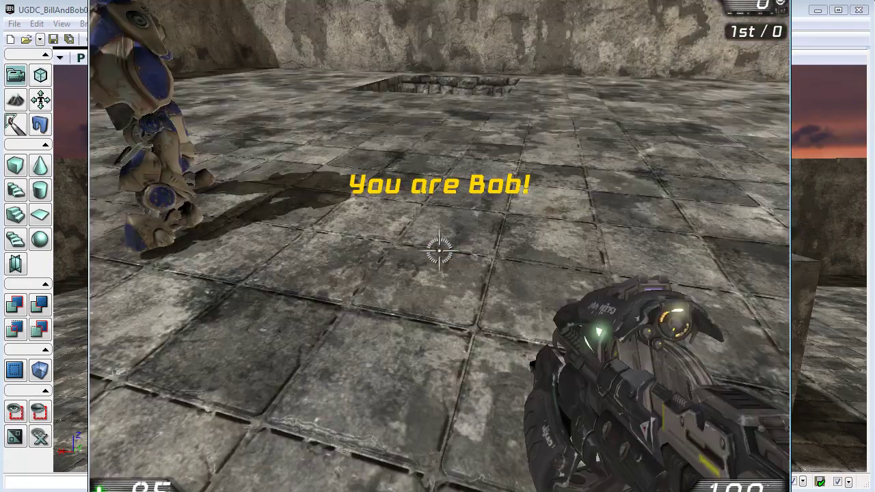
{"action": "key", "text": "w"}
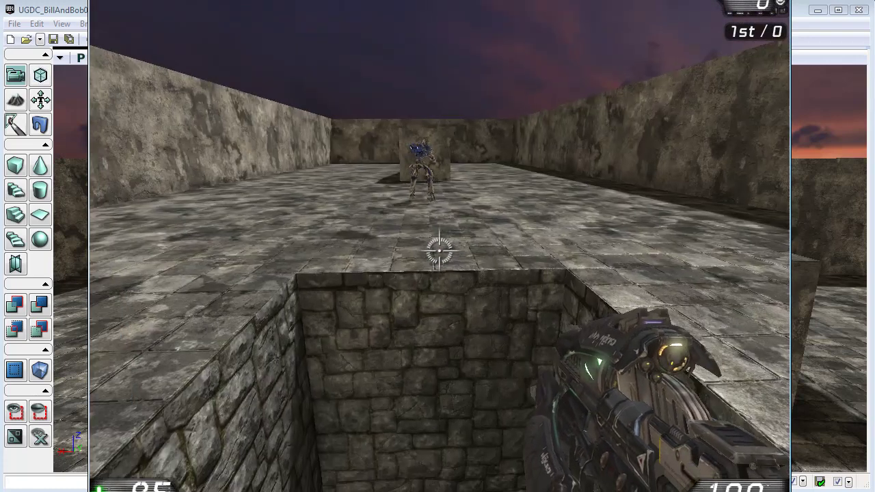
{"action": "key", "text": "w"}
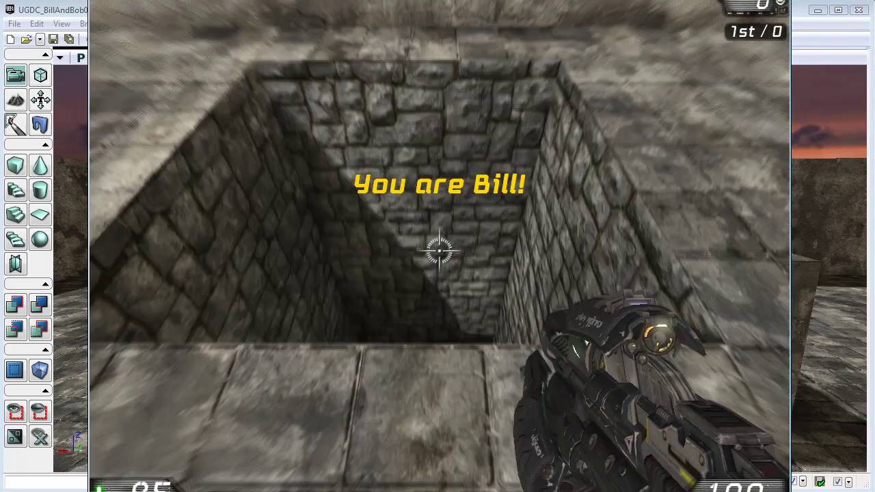
{"action": "key", "text": "w"}
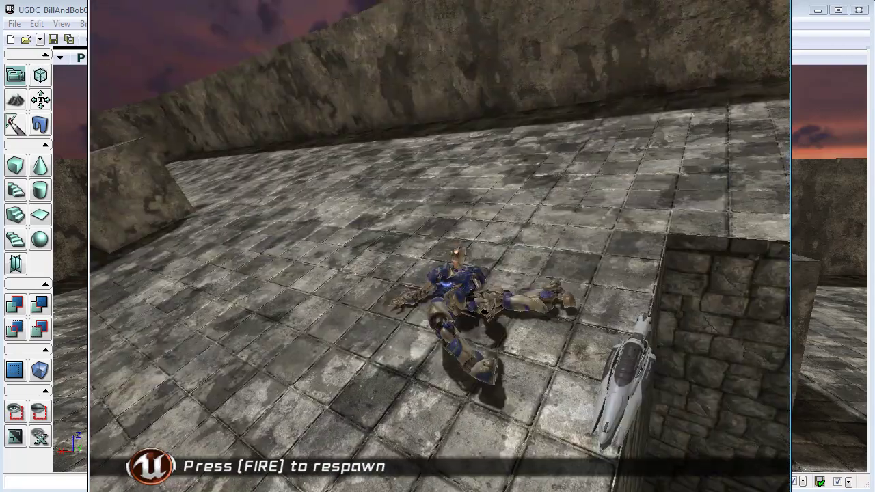
Respawn, walk up to the ramp trigger to test spawning again and end the play-test.
{"action": "left_click", "coordinate": [438, 251]}
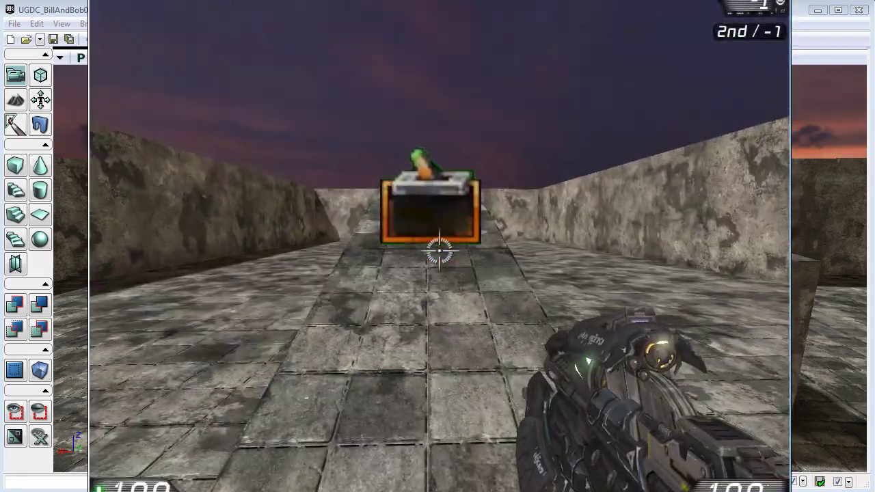
{"action": "key", "text": "w"}
{"action": "key", "text": "w"}
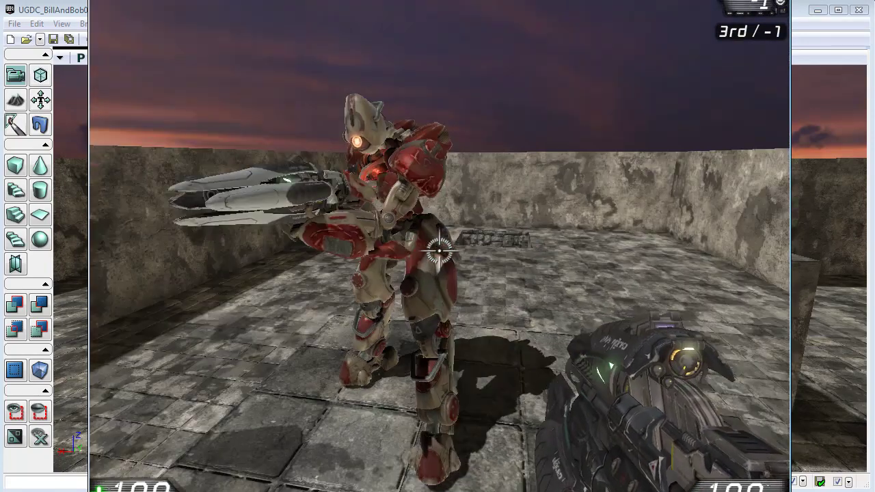
{"action": "key", "text": "Escape"}
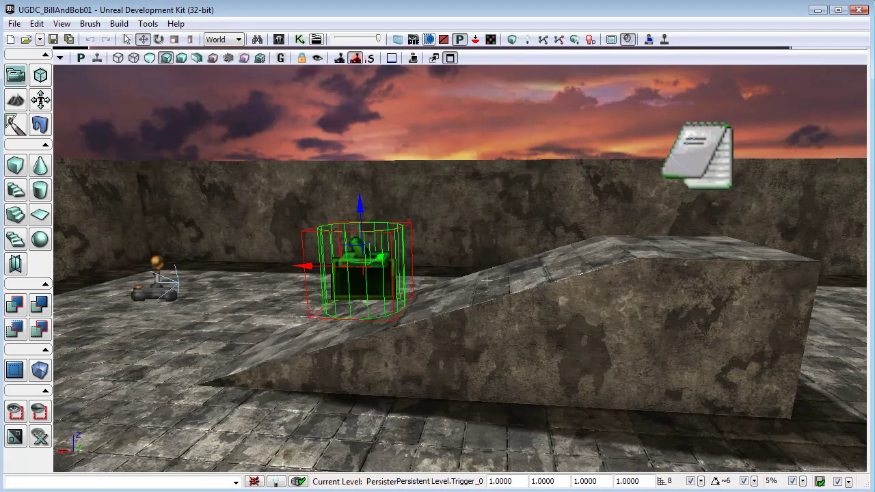
Reopen Kismet and move the whole upper branch, from Attach To Event to the last Close Scene, further up.
{"action": "left_click", "coordinate": [299, 41]}
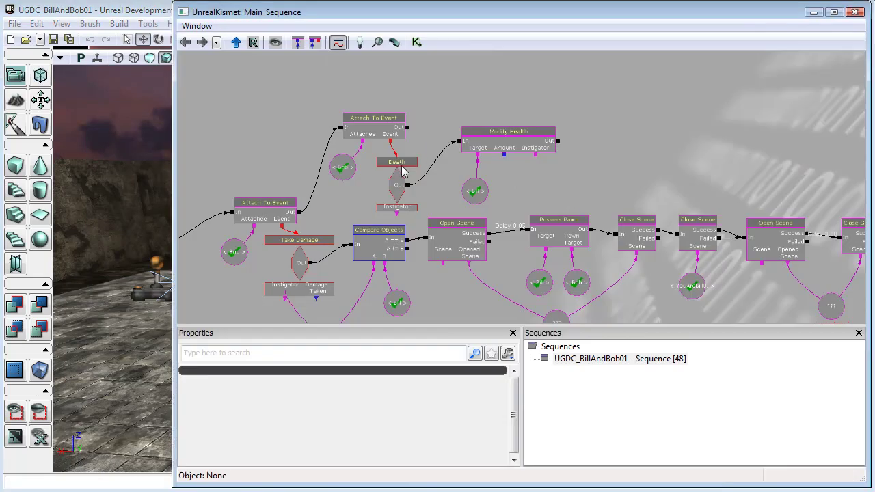
{"action": "left_click_drag", "start_coordinate": [328, 88], "coordinate": [552, 207], "text": "ctrl+alt"}
{"action": "left_click_drag", "start_coordinate": [630, 154], "coordinate": [637, 77]}
{"action": "scroll", "coordinate": [637, 76], "scroll_direction": "down", "scroll_amount": 3}
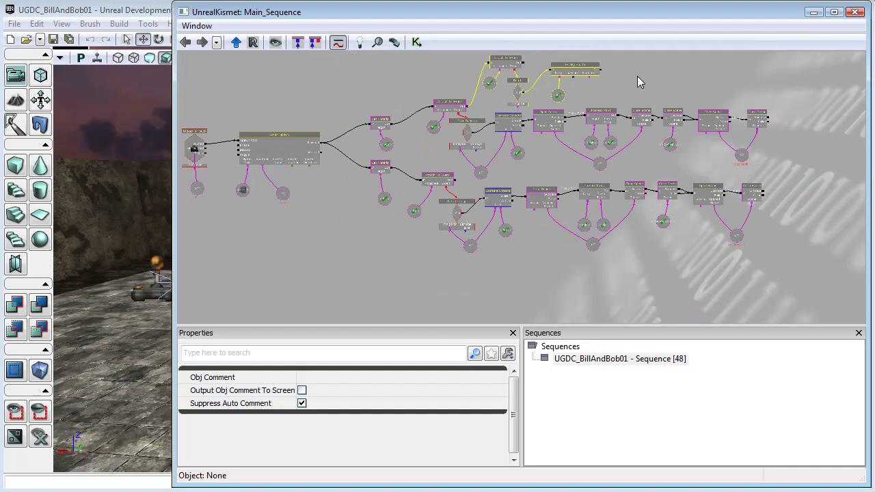
{"action": "left_click_drag", "start_coordinate": [433, 67], "coordinate": [798, 173], "text": "ctrl+alt"}
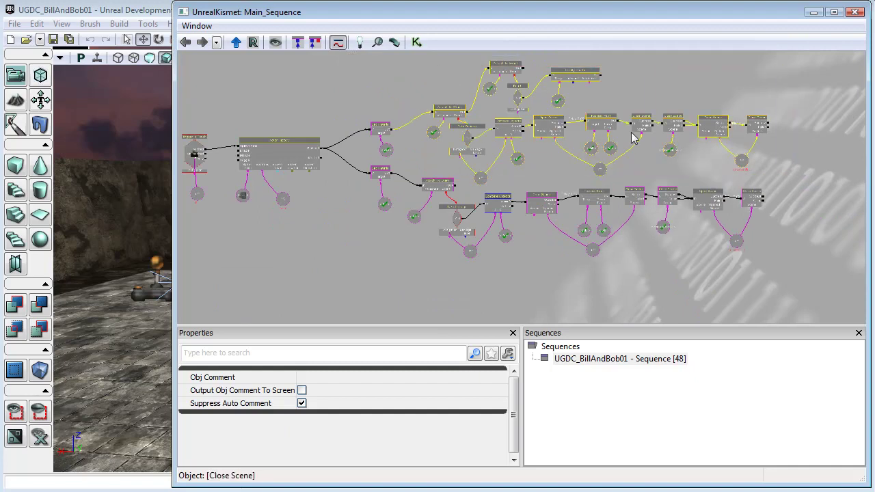
{"action": "left_click_drag", "start_coordinate": [569, 126], "coordinate": [568, 108]}
{"action": "left_click_drag", "start_coordinate": [651, 67], "coordinate": [650, 125]}
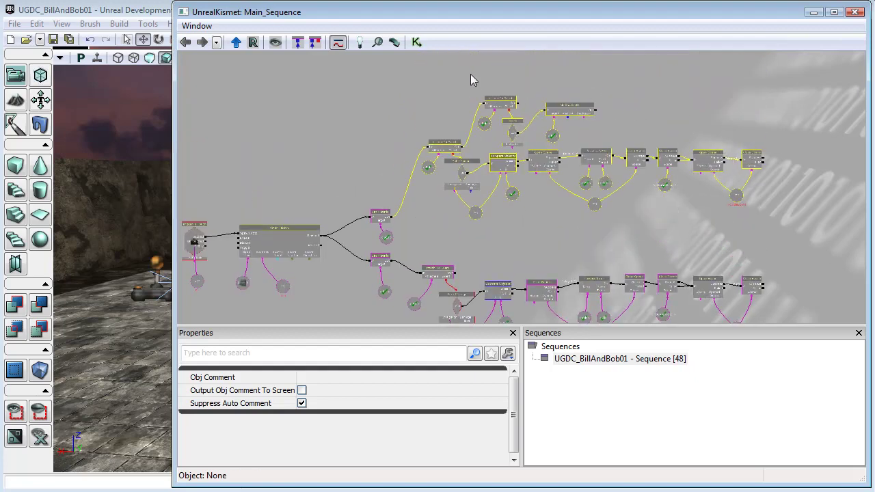
Duplicate the Attach To Event, Death and Modify Health group with its variables and place the copies above the lower branch.
{"action": "left_click_drag", "start_coordinate": [470, 74], "coordinate": [586, 130], "text": "ctrl+alt"}
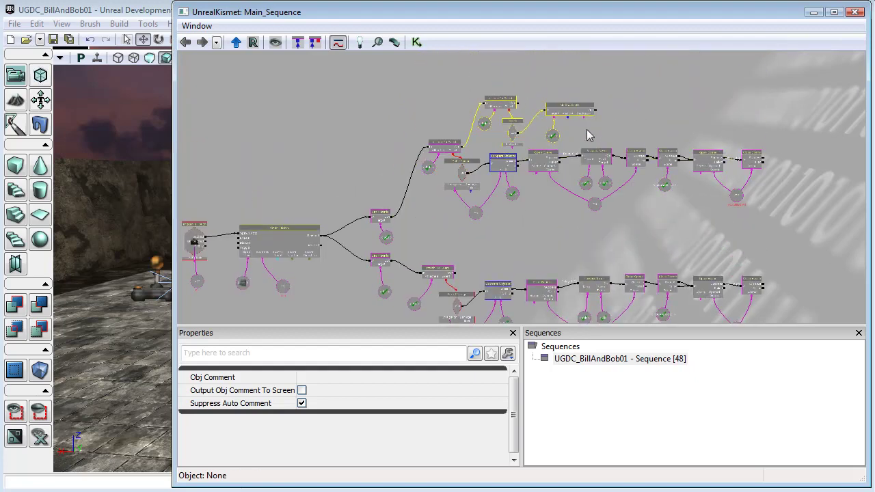
{"action": "key", "text": "ctrl+v"}
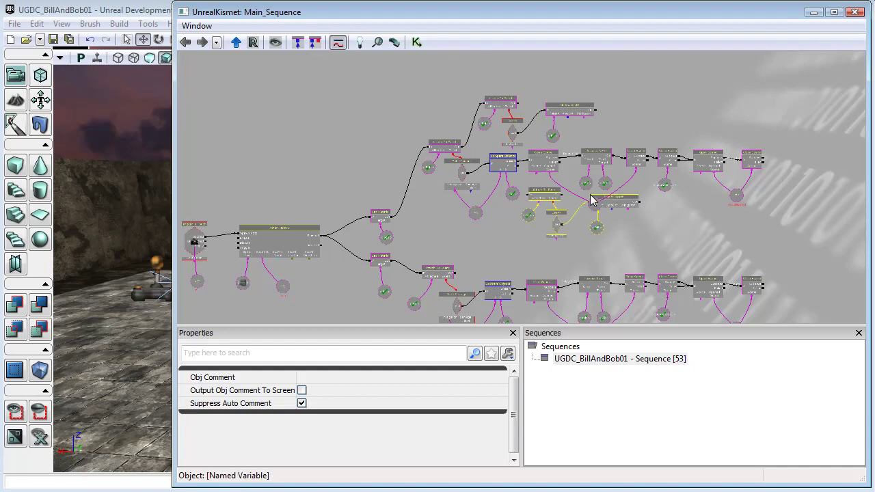
{"action": "left_click_drag", "start_coordinate": [536, 203], "coordinate": [789, 302], "text": "ctrl"}
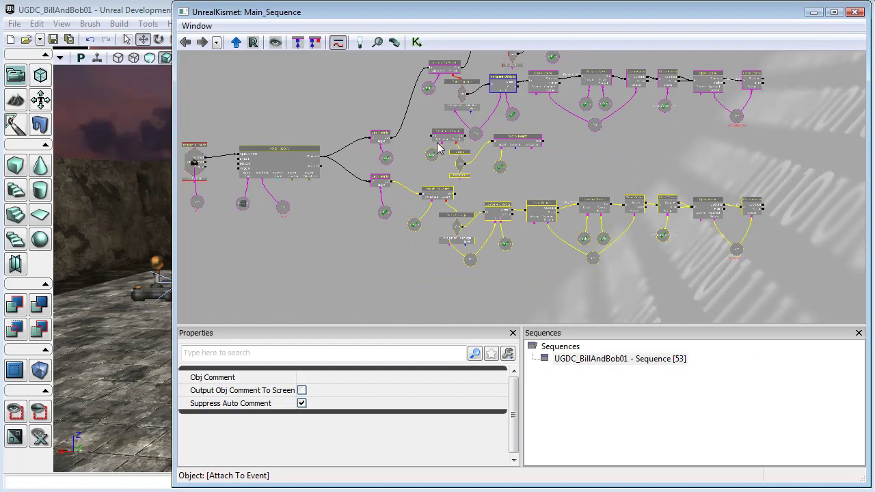
Move the lower branch together with the copied Death group down, away from the upper branch.
{"action": "left_click_drag", "start_coordinate": [507, 149], "coordinate": [512, 184]}
{"action": "left_click_drag", "start_coordinate": [572, 205], "coordinate": [597, 162]}
{"action": "left_click_drag", "start_coordinate": [555, 111], "coordinate": [518, 174]}
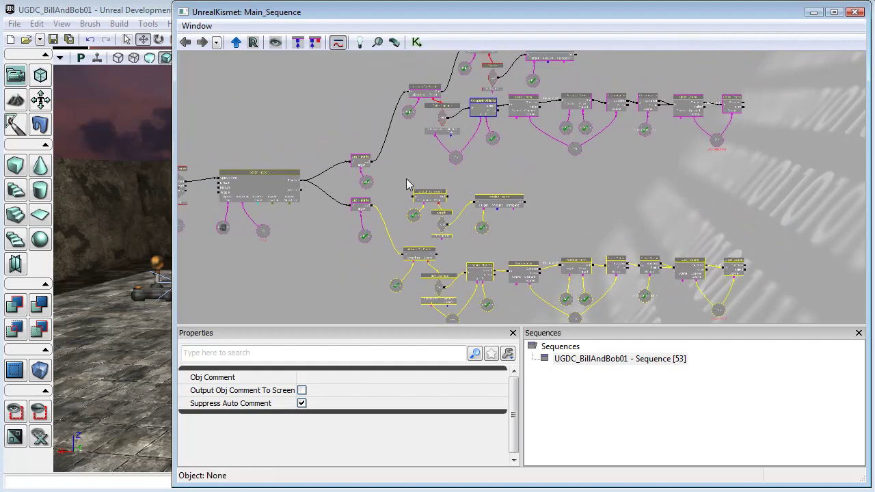
Reposition the copied Death group and connect the lower Attach To Event's Out to the copied Attach To Event's In.
{"action": "left_click_drag", "start_coordinate": [404, 179], "coordinate": [543, 230], "text": "ctrl+alt"}
{"action": "left_click_drag", "start_coordinate": [443, 195], "coordinate": [495, 205], "text": "ctrl"}
{"action": "left_click_drag", "start_coordinate": [437, 254], "coordinate": [465, 209]}
{"action": "scroll", "coordinate": [519, 198], "scroll_direction": "up", "scroll_amount": 6}
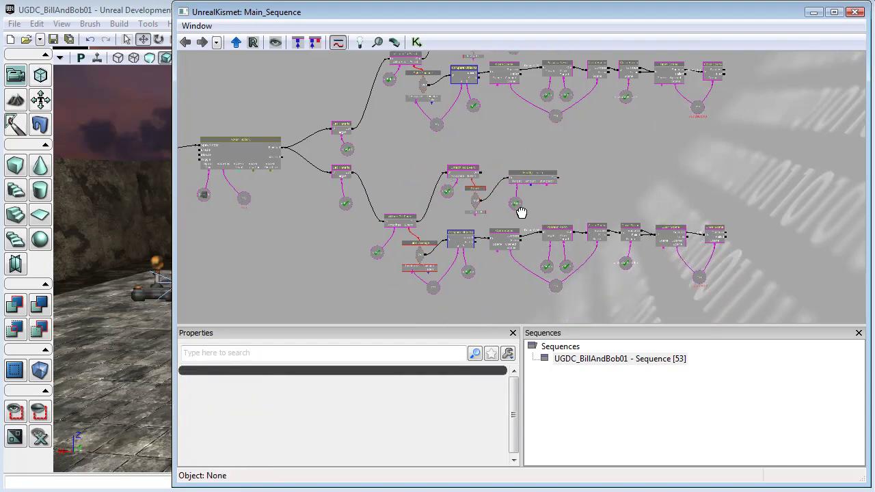
Unlink Bob and Bill from the copied Attach To Event and Modify Health, and swap the positions of the two variables.
{"action": "left_click_drag", "start_coordinate": [520, 182], "coordinate": [654, 175]}
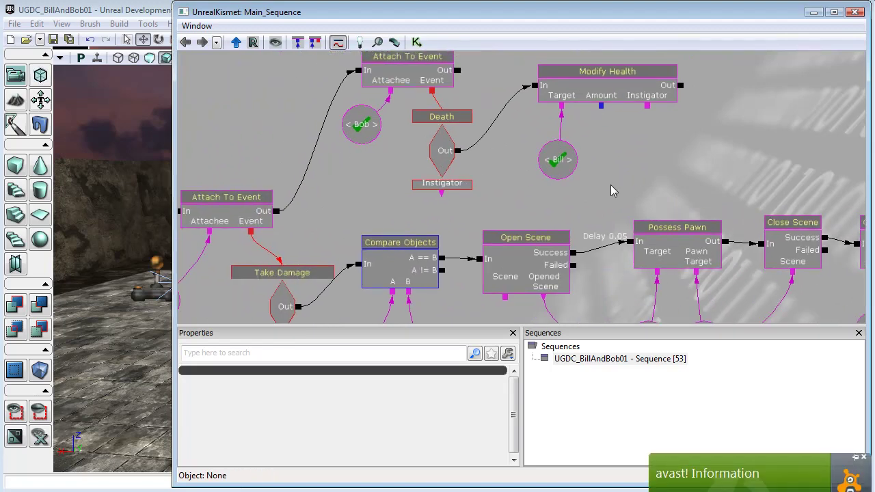
{"action": "mouse_move", "coordinate": [611, 189]}
{"action": "left_mouse_down"}
{"action": "mouse_move", "coordinate": [625, 141]}
{"action": "mouse_move", "coordinate": [638, 137]}
{"action": "mouse_move", "coordinate": [625, 178]}
{"action": "left_mouse_up"}
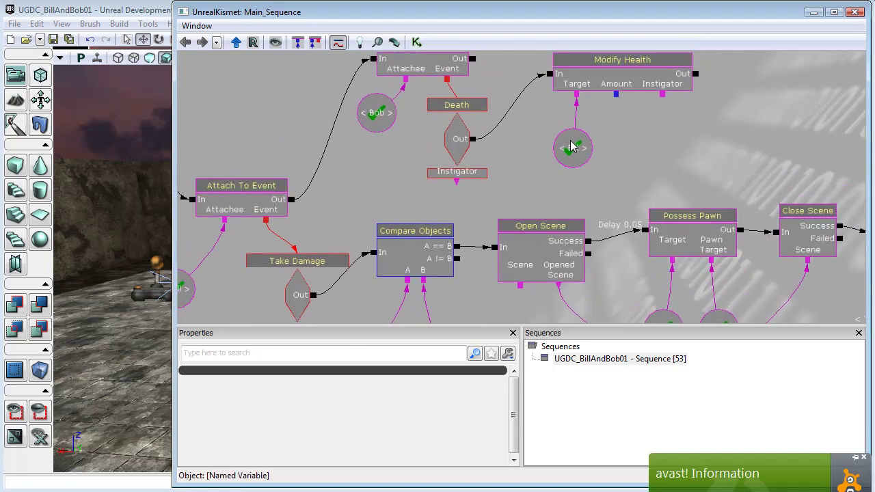
{"action": "left_click", "coordinate": [576, 95], "text": "alt"}
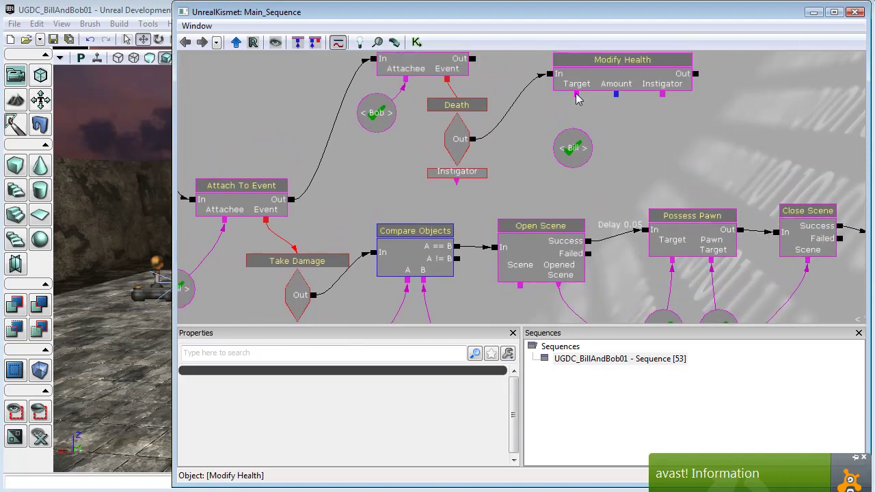
{"action": "left_click", "coordinate": [405, 80], "text": "alt"}
{"action": "left_click_drag", "start_coordinate": [375, 115], "coordinate": [389, 147]}
{"action": "left_click", "coordinate": [539, 156]}
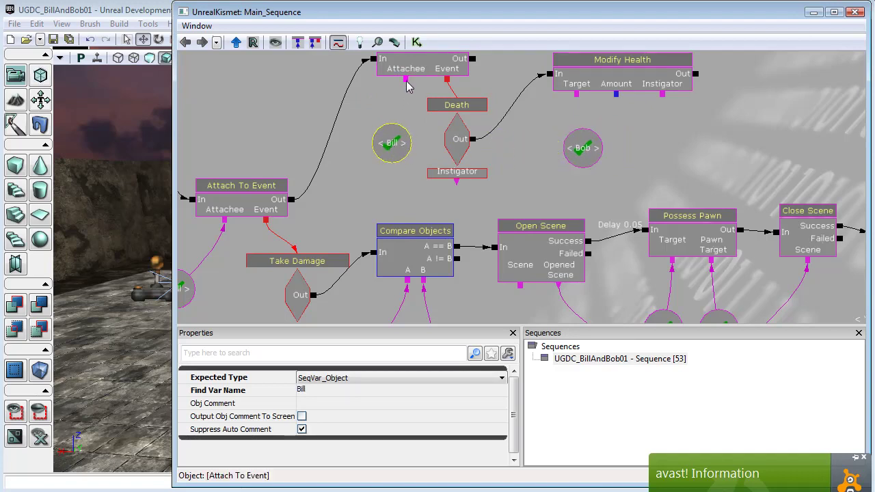
Connect the copied Attach To Event's Attachee to Bill and the copied Modify Health's Target to Bob.
{"action": "left_click_drag", "start_coordinate": [405, 80], "coordinate": [391, 141]}
{"action": "left_click_drag", "start_coordinate": [577, 95], "coordinate": [583, 148]}
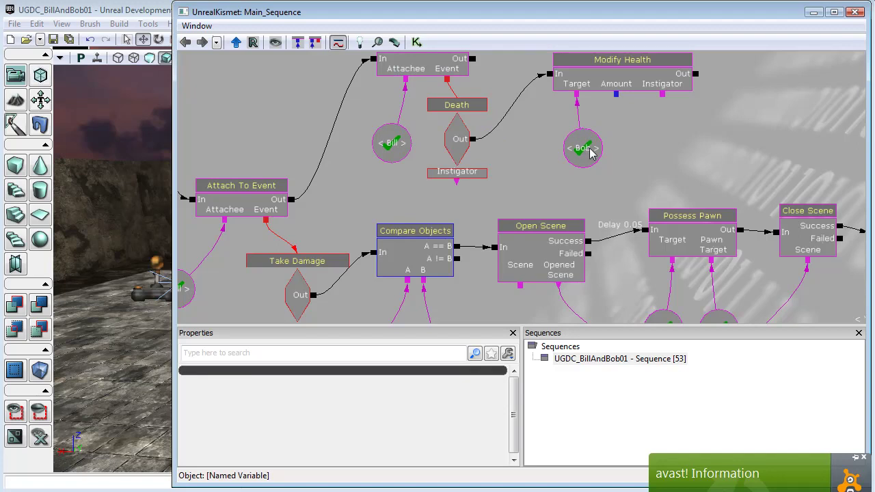
{"action": "left_click_drag", "start_coordinate": [727, 130], "coordinate": [686, 156]}
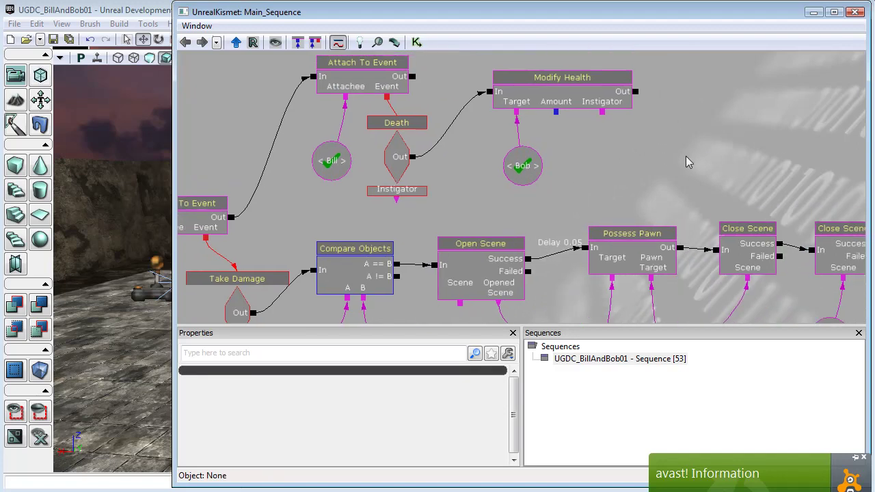